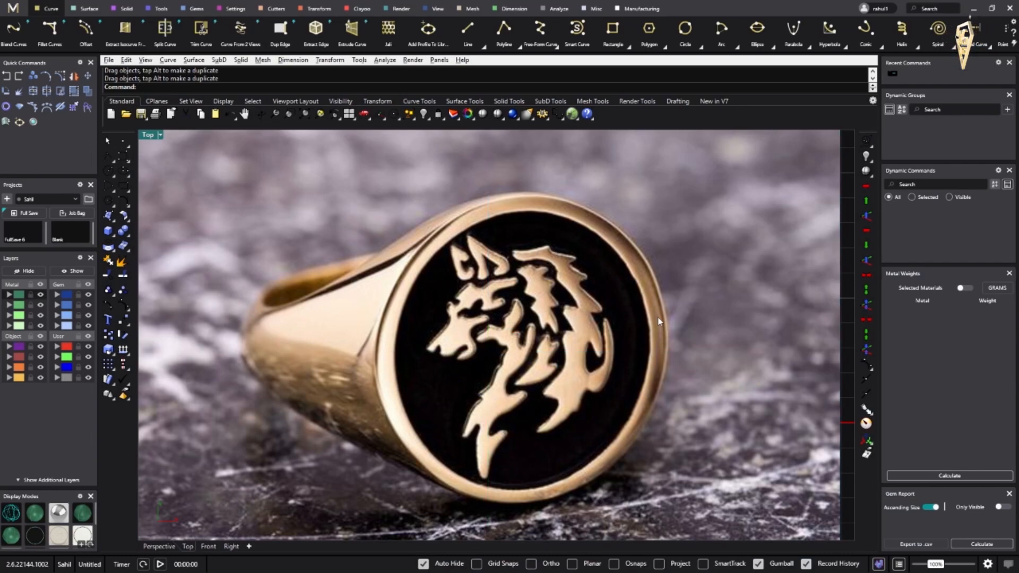
Move the signet ring reference picture to the left of the construction grid in the Top view
{"action": "scroll", "coordinate": [658, 322], "scroll_direction": "down", "scroll_amount": 5}
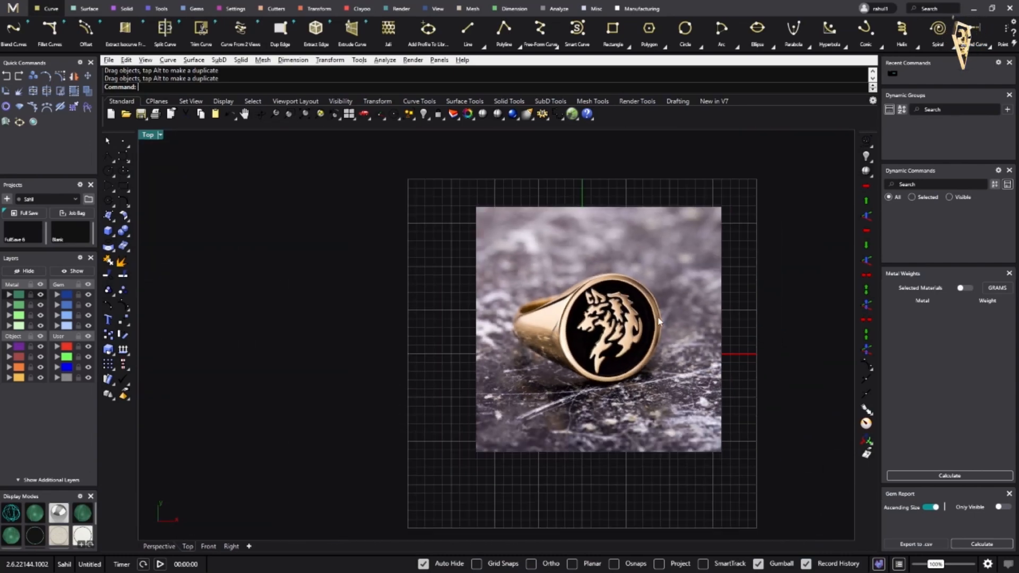
{"action": "scroll", "coordinate": [658, 322], "scroll_direction": "down", "scroll_amount": 4}
{"action": "right_click_drag", "start_coordinate": [648, 327], "coordinate": [601, 329]}
{"action": "left_click_drag", "start_coordinate": [619, 331], "coordinate": [351, 331]}
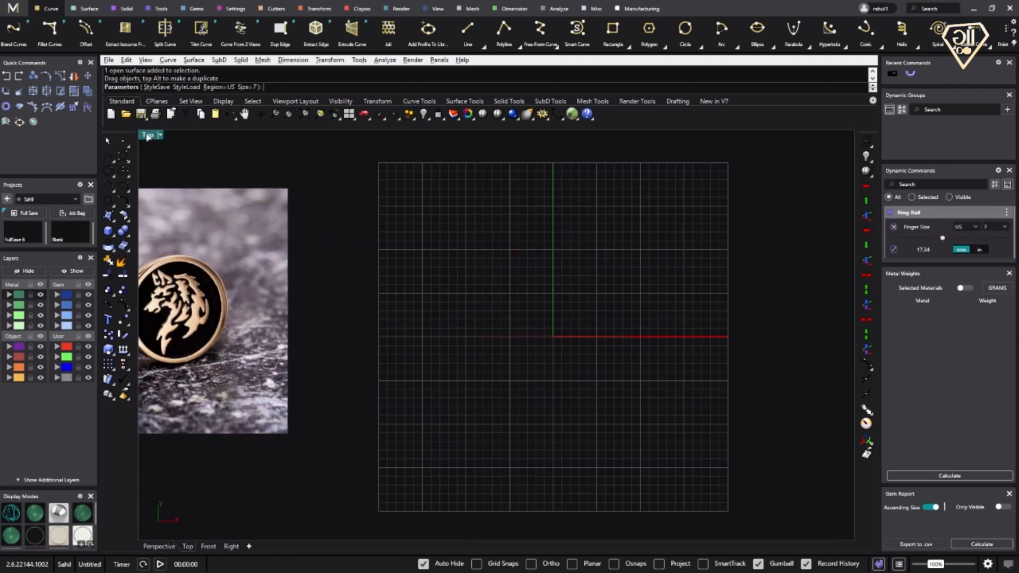
Create a US size 7 ring rail with all four viewports displayed
{"action": "double_click", "coordinate": [148, 136]}
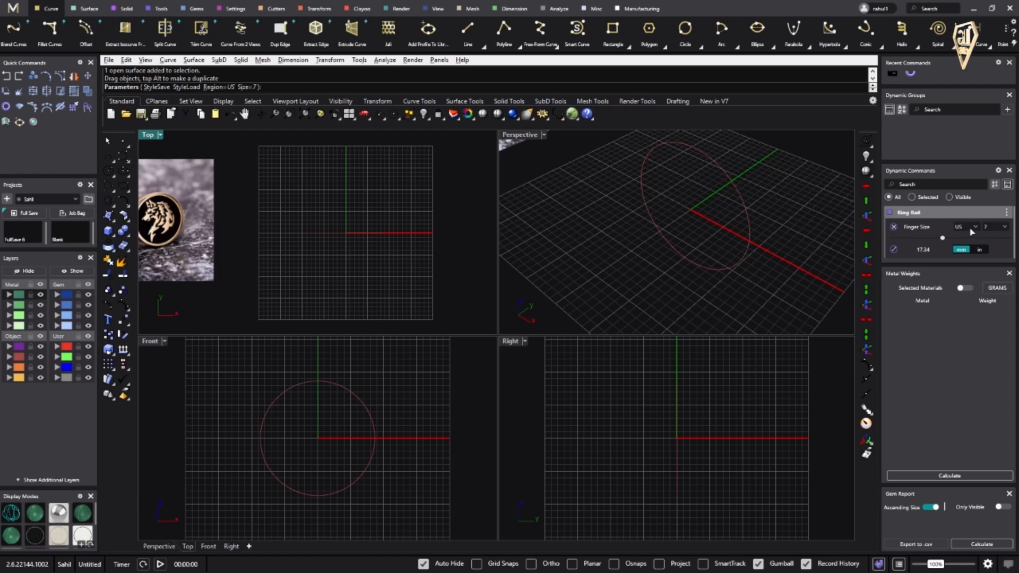
{"action": "right_click", "coordinate": [380, 389]}
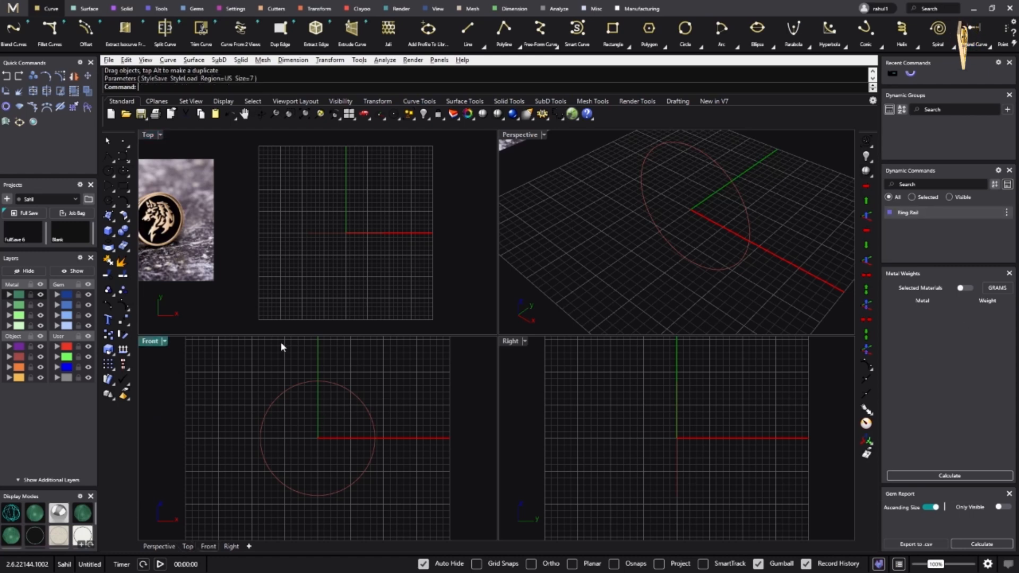
Draw a 12 mm diameter circle centred on the origin in the Top view
{"action": "scroll", "coordinate": [305, 219], "scroll_direction": "up", "scroll_amount": 2}
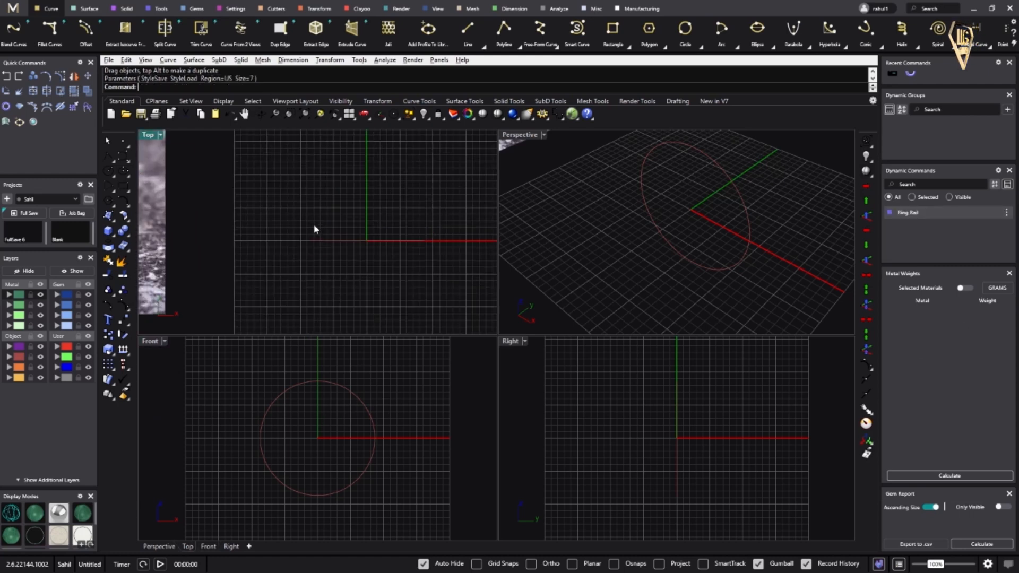
{"action": "left_click", "coordinate": [109, 171]}
{"action": "type", "text": "0"}
{"action": "key", "text": "Return"}
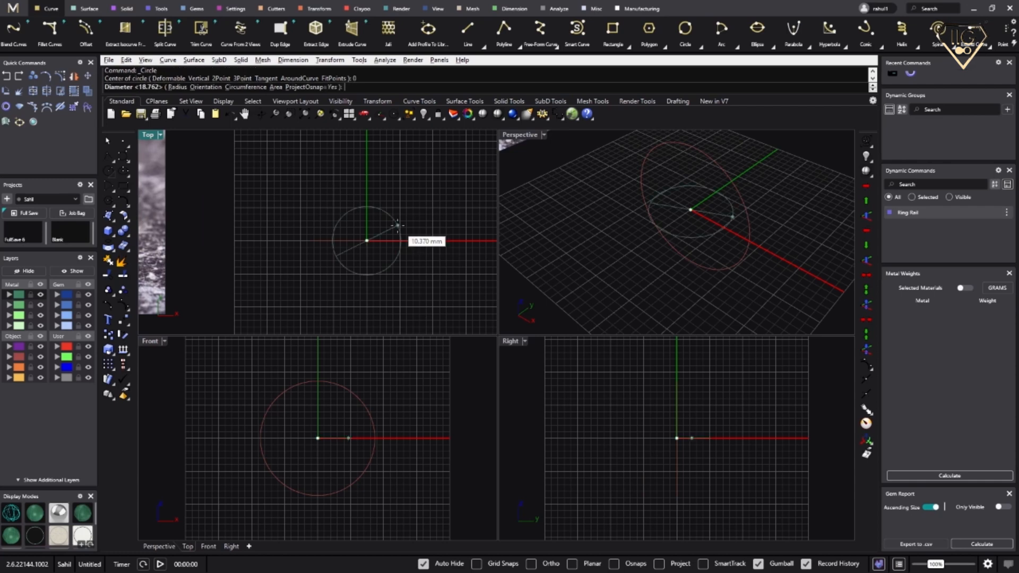
{"action": "type", "text": "15"}
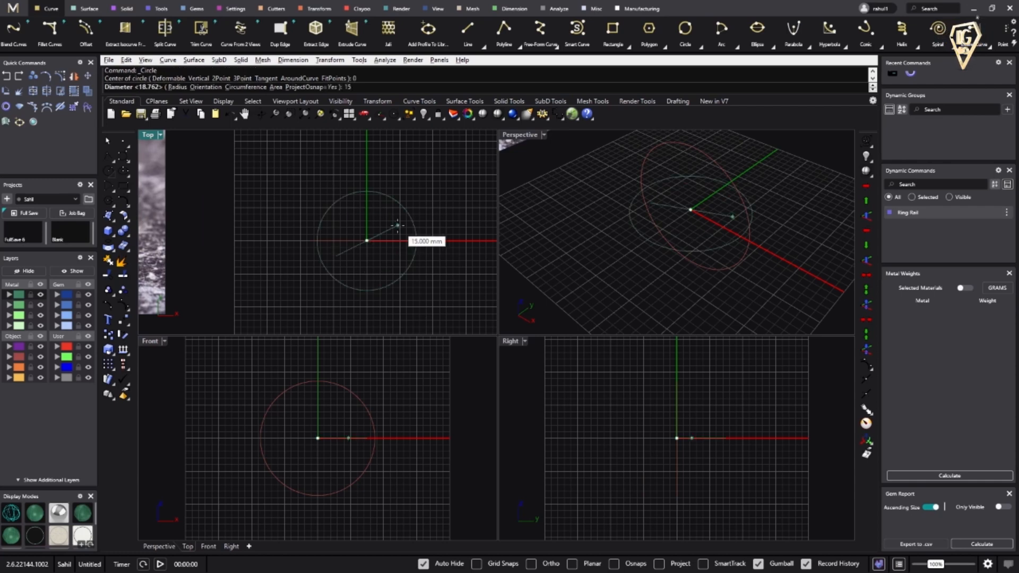
{"action": "key", "text": "BackSpace"}
{"action": "type", "text": "0"}
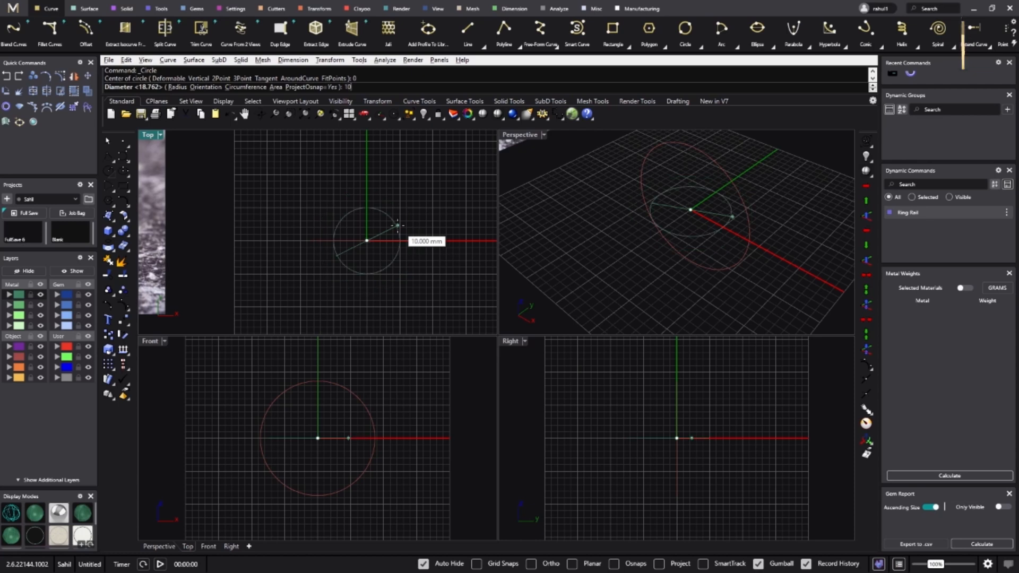
{"action": "key", "text": "BackSpace"}
{"action": "type", "text": "2"}
{"action": "key", "text": "Return"}
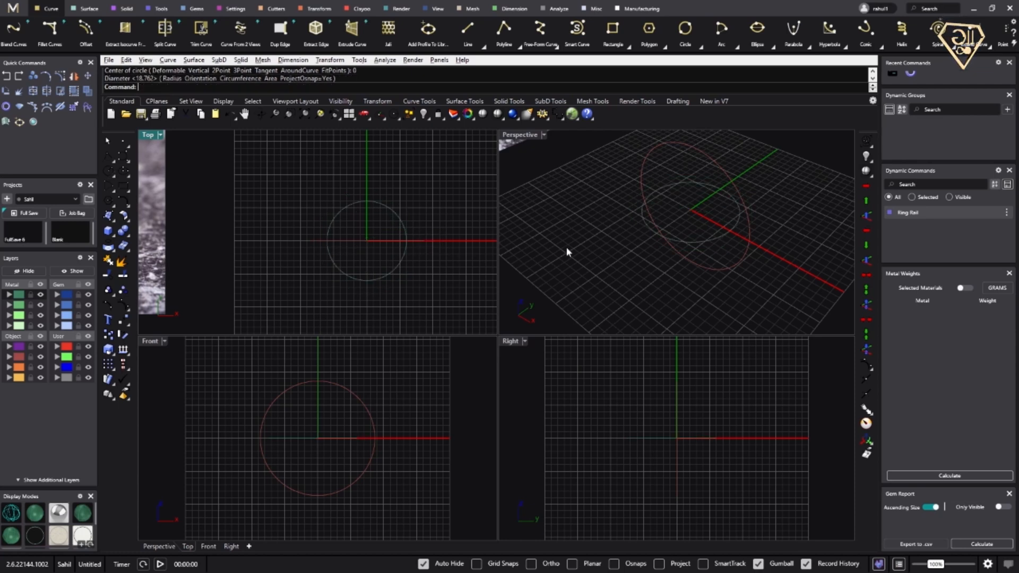
Raise the 12 mm circle to the top of the ring rail and then a further 3 mm in the Front view
{"action": "left_click", "coordinate": [313, 439]}
{"action": "right_click_drag", "start_coordinate": [384, 428], "coordinate": [373, 478]}
{"action": "left_click_drag", "start_coordinate": [309, 440], "coordinate": [331, 392]}
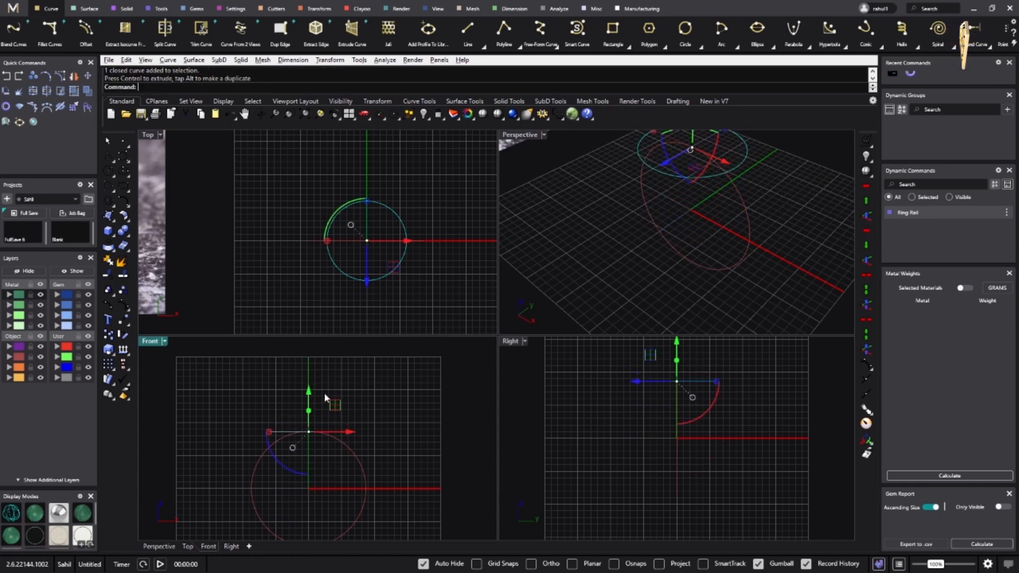
{"action": "left_click", "coordinate": [308, 392]}
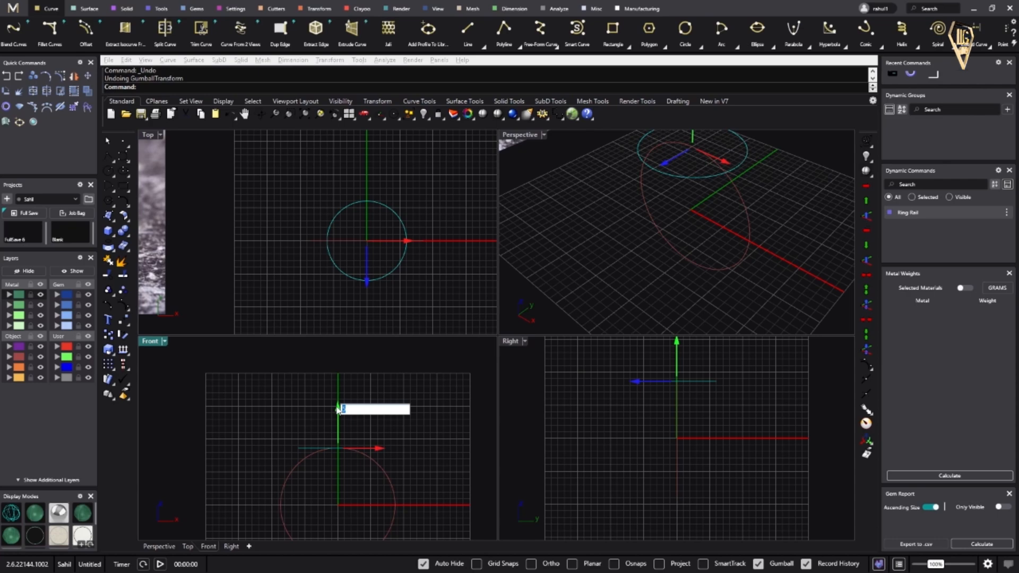
{"action": "type", "text": "3"}
{"action": "key", "text": "Return"}
Offset the ring rail outward by 1.5 mm in the maximized Front view
{"action": "left_click", "coordinate": [416, 409]}
{"action": "key", "text": "ctrl+m"}
{"action": "right_click_drag", "start_coordinate": [475, 451], "coordinate": [380, 346]}
{"action": "scroll", "coordinate": [382, 346], "scroll_direction": "down", "scroll_amount": 2}
{"action": "right_click_drag", "start_coordinate": [445, 345], "coordinate": [422, 365]}
{"action": "scroll", "coordinate": [426, 339], "scroll_direction": "down", "scroll_amount": 2}
{"action": "left_click", "coordinate": [439, 306]}
{"action": "type", "text": "Offset"}
{"action": "key", "text": "Return"}
{"action": "type", "text": "1.5"}
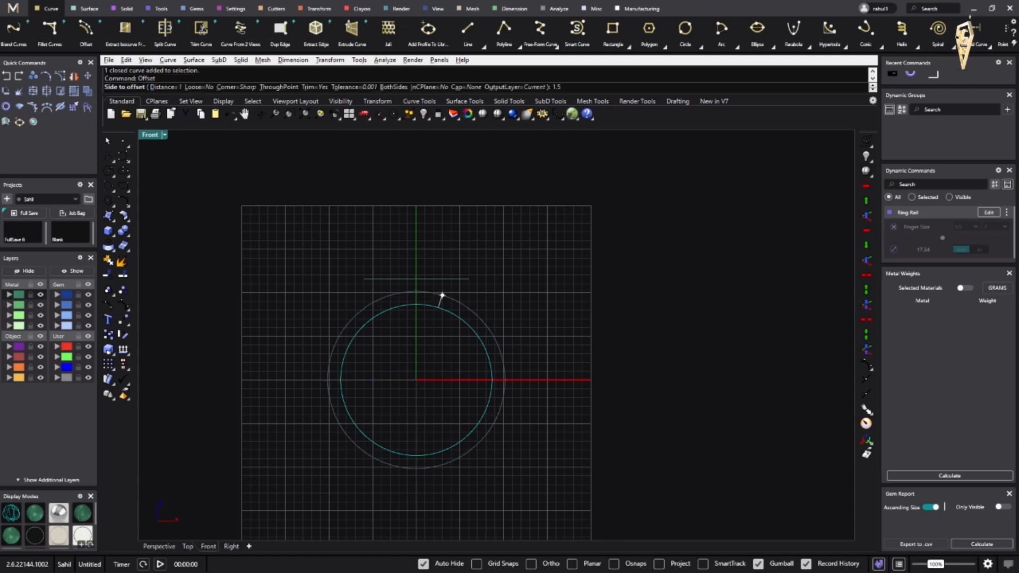
{"action": "key", "text": "Return"}
{"action": "left_click", "coordinate": [442, 296]}
Rebuild the outer offset curve with 8 control points
{"action": "left_click", "coordinate": [455, 300]}
{"action": "type", "text": "Rebuild"}
{"action": "key", "text": "Return"}
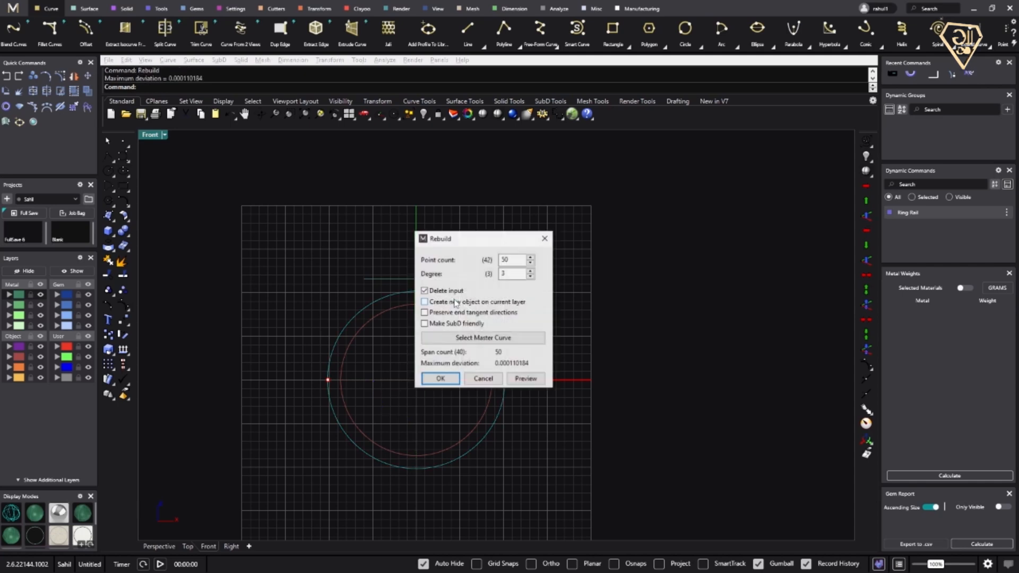
{"action": "left_click_drag", "start_coordinate": [513, 260], "coordinate": [485, 258]}
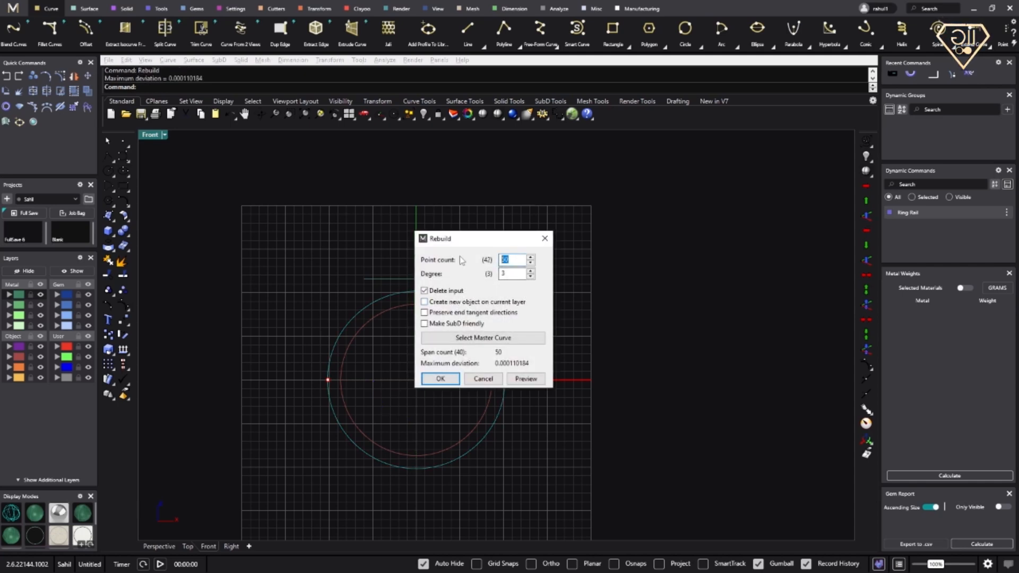
{"action": "key", "text": "Return"}
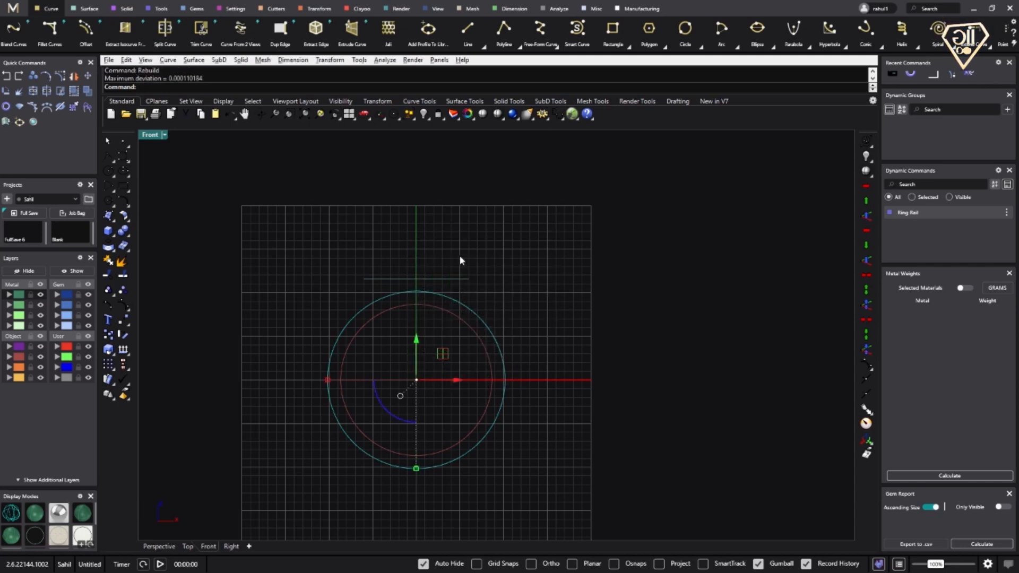
Raise the top three control points of the outer curve so that it arches above the small circle
{"action": "key", "text": "F10"}
{"action": "left_click_drag", "start_coordinate": [260, 258], "coordinate": [563, 354]}
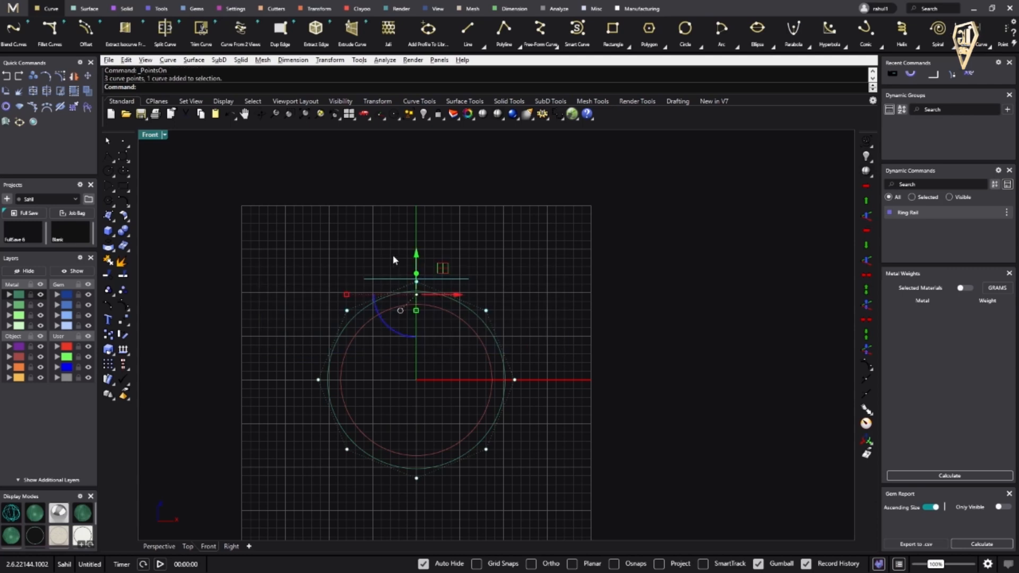
{"action": "left_click", "coordinate": [467, 285], "text": "ctrl"}
{"action": "left_click_drag", "start_coordinate": [417, 253], "coordinate": [417, 228]}
{"action": "left_click", "coordinate": [534, 306]}
{"action": "key", "text": "Escape"}
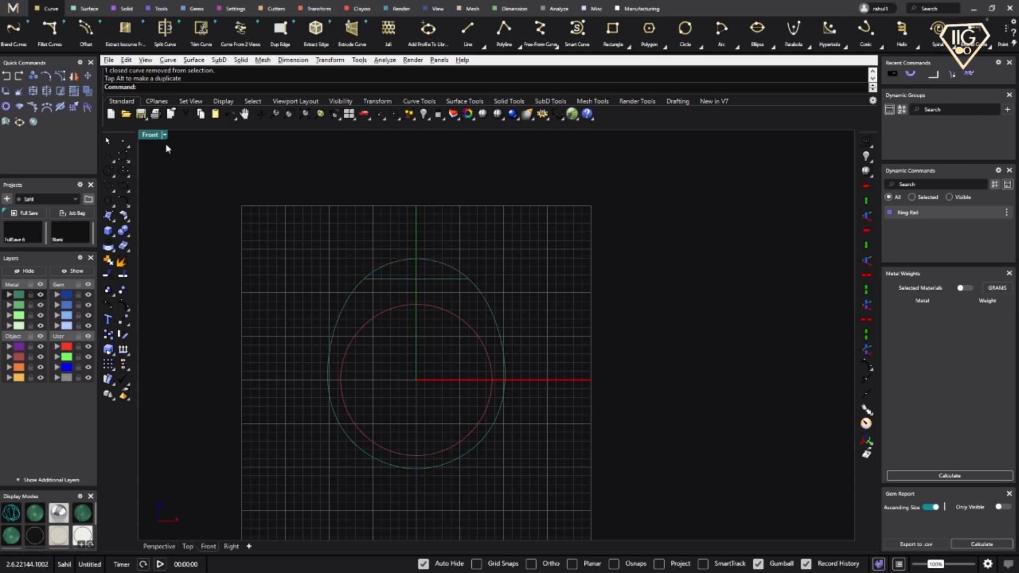
Assign the outer profile curve to the red User 01 layer in the maximized Right view
{"action": "double_click", "coordinate": [150, 135]}
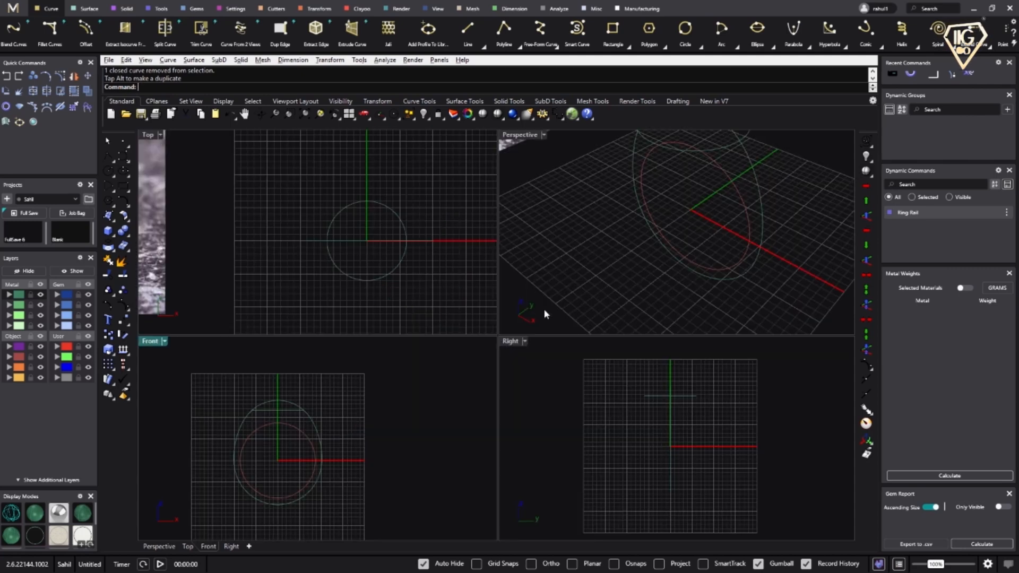
{"action": "double_click", "coordinate": [523, 343]}
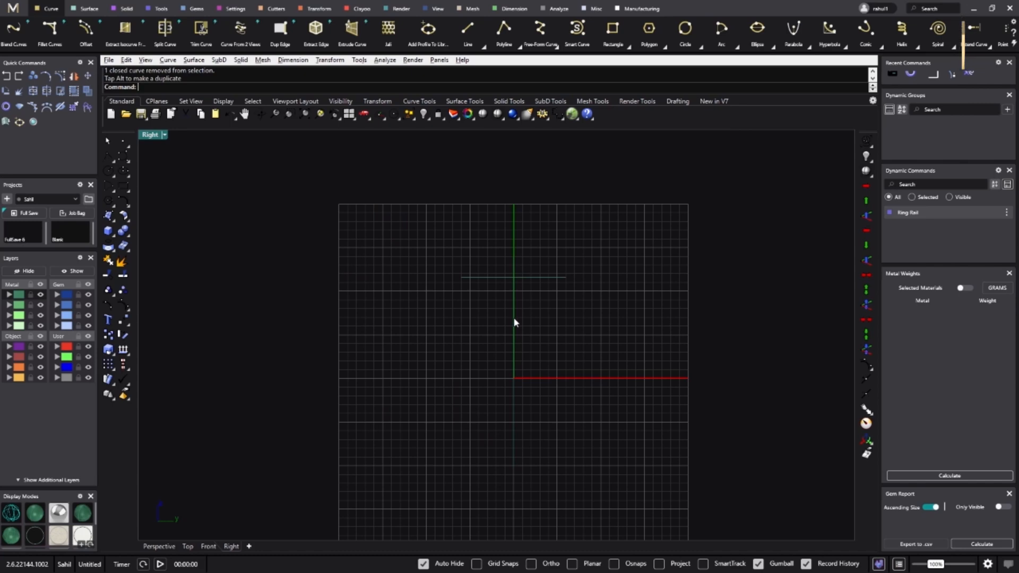
{"action": "left_click", "coordinate": [514, 319]}
{"action": "left_click", "coordinate": [548, 348]}
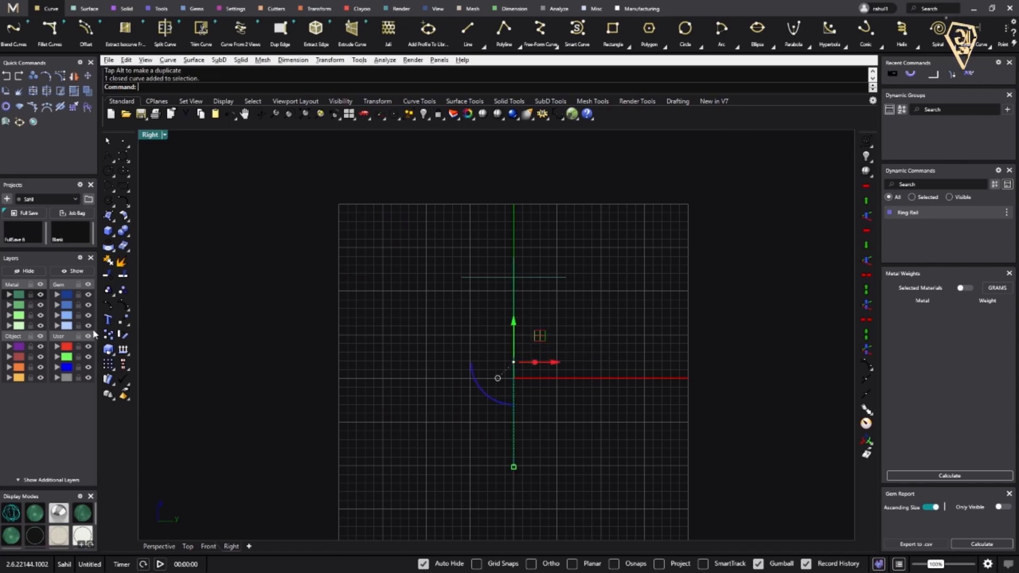
{"action": "left_click", "coordinate": [63, 347]}
{"action": "left_click", "coordinate": [313, 303]}
{"action": "right_click_drag", "start_coordinate": [500, 424], "coordinate": [484, 405]}
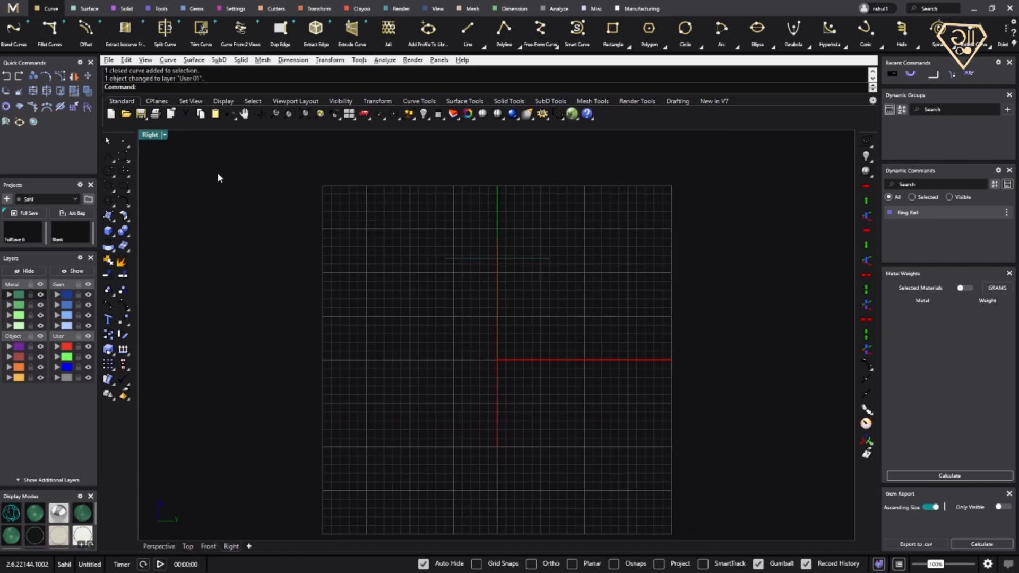
With object snaps on, start an interpolated curve at the outer profile's top, passing through the small circle's left end and downward
{"action": "left_click", "coordinate": [129, 162]}
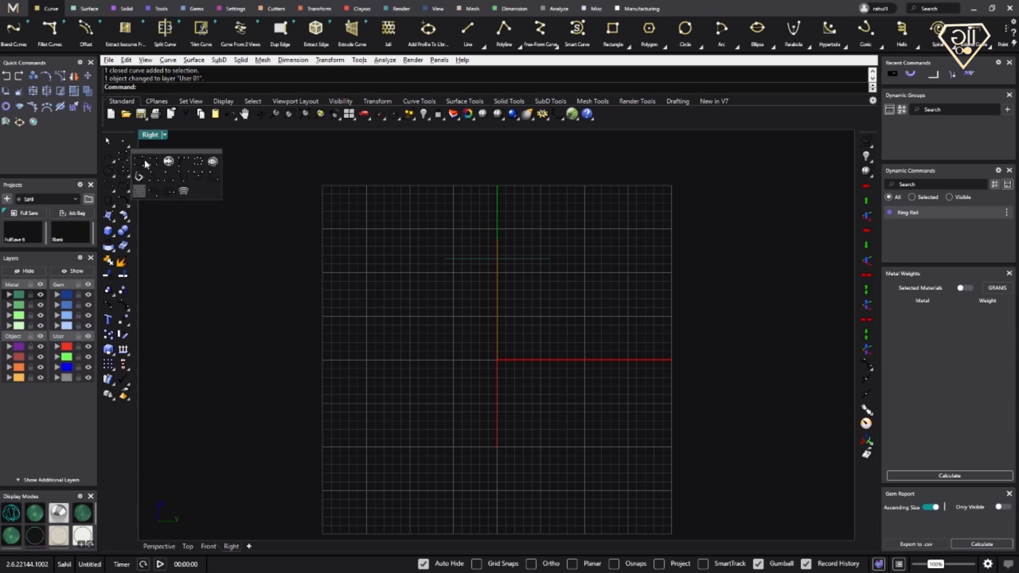
{"action": "left_click", "coordinate": [148, 163]}
{"action": "scroll", "coordinate": [443, 217], "scroll_direction": "up", "scroll_amount": 8}
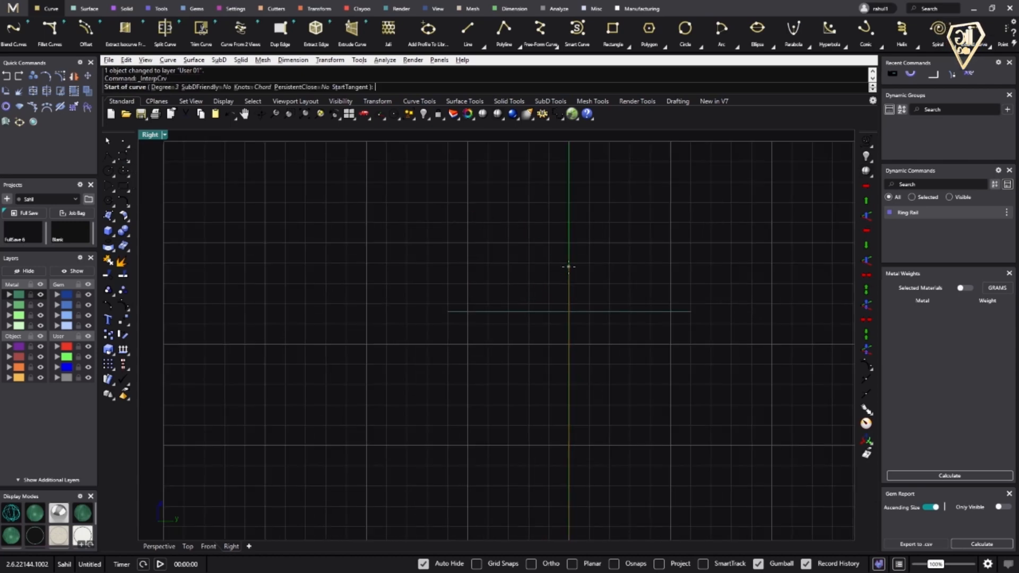
{"action": "left_click", "coordinate": [613, 564]}
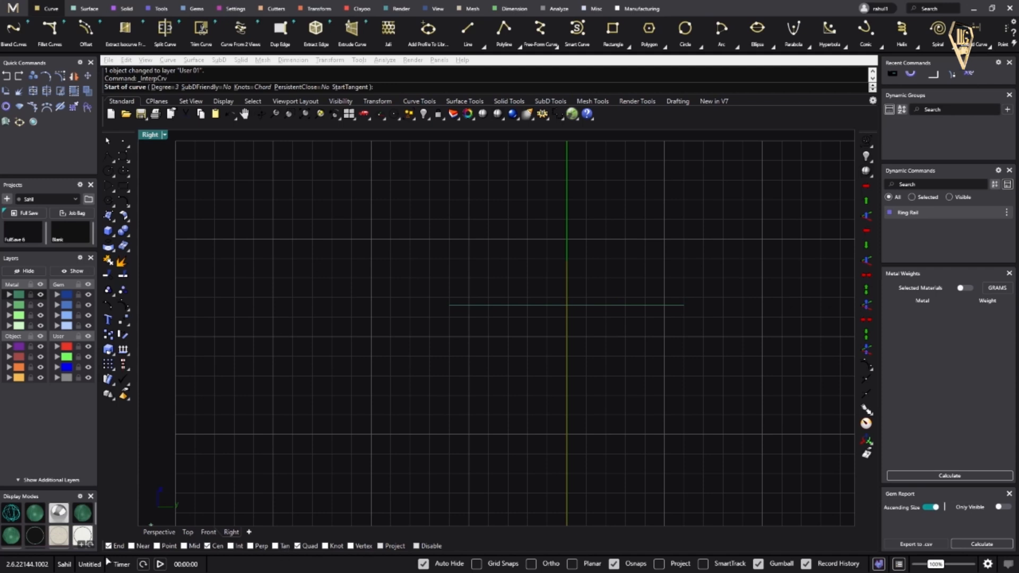
{"action": "left_click", "coordinate": [567, 261]}
{"action": "left_click", "coordinate": [521, 264]}
{"action": "left_click", "coordinate": [464, 283]}
{"action": "left_click", "coordinate": [450, 305]}
{"action": "left_click", "coordinate": [453, 365]}
{"action": "right_click_drag", "start_coordinate": [452, 365], "coordinate": [462, 228]}
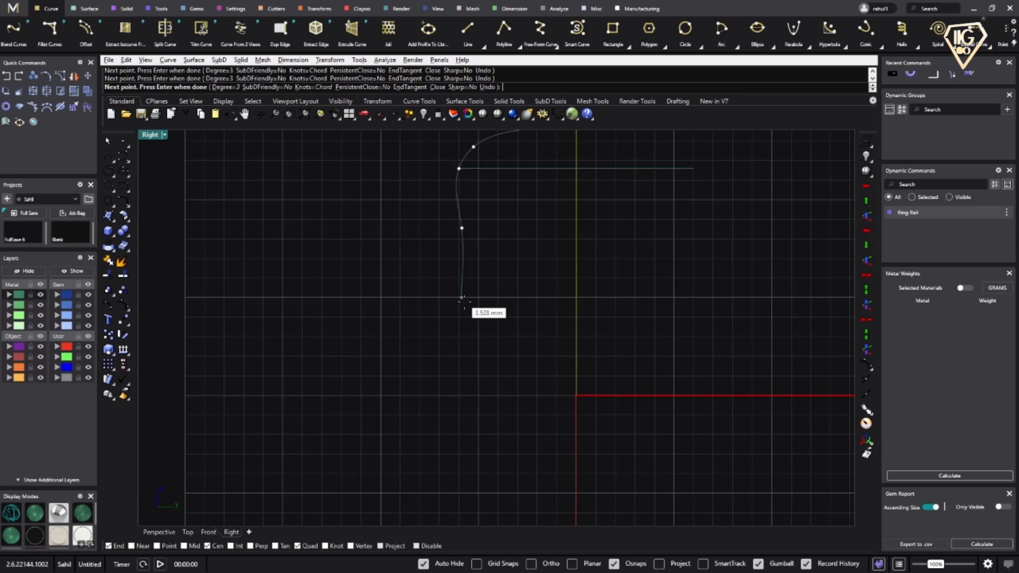
Continue the half side-profile curve down in a taper and end it at the outer profile's bottom quadrant point
{"action": "right_click_drag", "start_coordinate": [495, 361], "coordinate": [451, 345]}
{"action": "scroll", "coordinate": [442, 237], "scroll_direction": "down", "scroll_amount": 4}
{"action": "left_click", "coordinate": [427, 309]}
{"action": "left_click", "coordinate": [451, 427]}
{"action": "scroll", "coordinate": [467, 471], "scroll_direction": "up", "scroll_amount": 3}
{"action": "left_click", "coordinate": [463, 455]}
{"action": "left_click", "coordinate": [487, 475]}
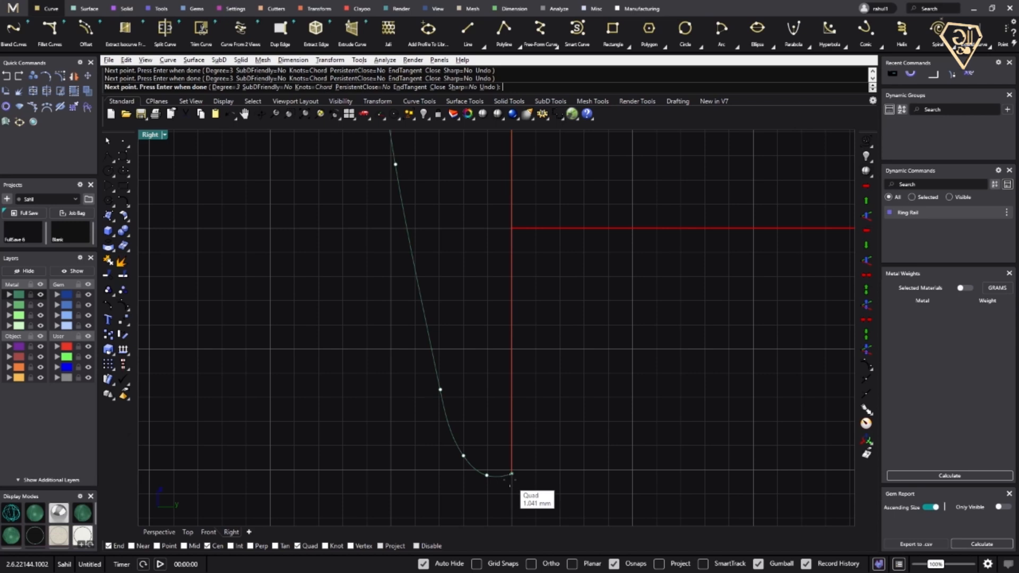
{"action": "scroll", "coordinate": [511, 481], "scroll_direction": "up", "scroll_amount": 3}
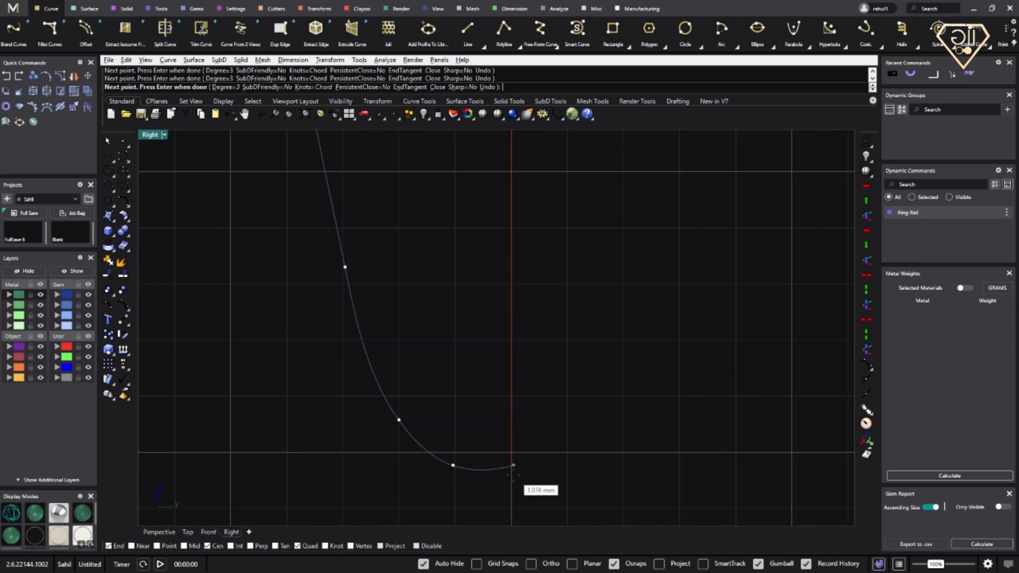
{"action": "left_click", "coordinate": [488, 88]}
{"action": "left_click", "coordinate": [512, 463]}
{"action": "right_click", "coordinate": [512, 463]}
{"action": "scroll", "coordinate": [510, 440], "scroll_direction": "down", "scroll_amount": 10}
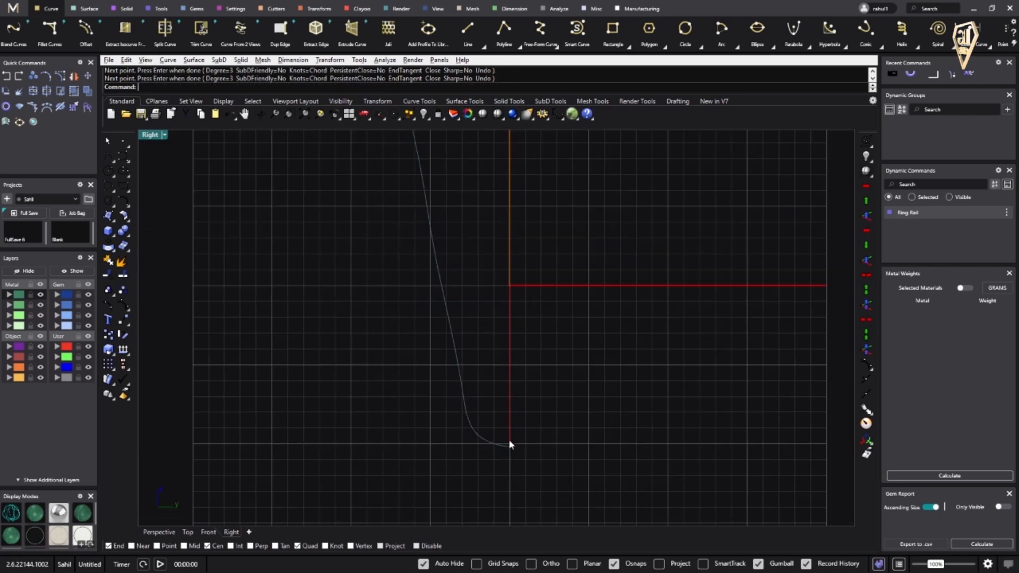
Rebuild the half side-profile curve to even out its control points
{"action": "left_click", "coordinate": [425, 391]}
{"action": "scroll", "coordinate": [433, 393], "scroll_direction": "up", "scroll_amount": 3}
{"action": "scroll", "coordinate": [434, 393], "scroll_direction": "down", "scroll_amount": 2}
{"action": "type", "text": "Rebuild"}
{"action": "key", "text": "Return"}
{"action": "left_click_drag", "start_coordinate": [485, 235], "coordinate": [639, 227]}
{"action": "key", "text": "Return"}
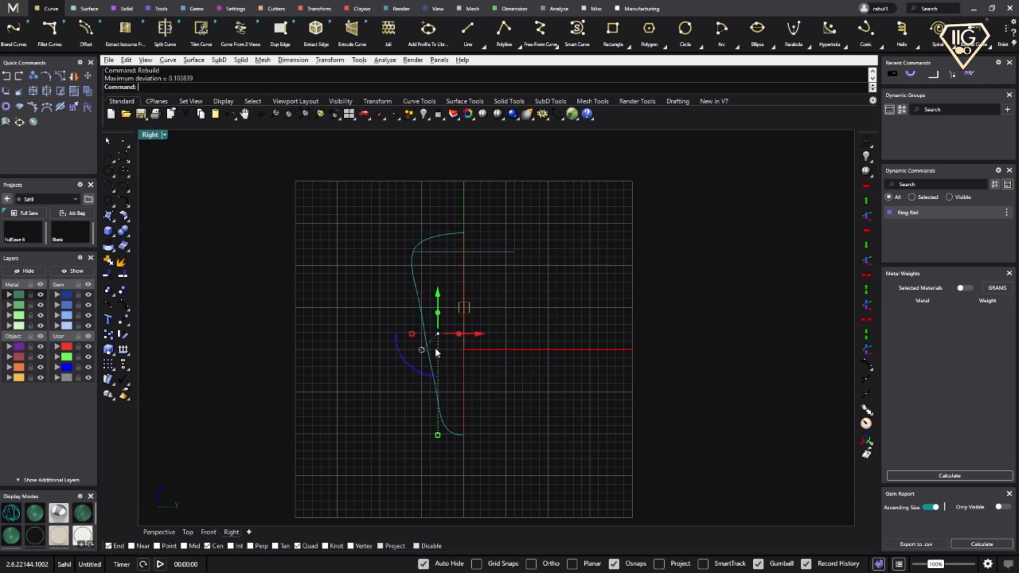
Delete the surplus control points along the half side-profile and adjust the control point near its bottom for a smooth taper
{"action": "key", "text": "F10"}
{"action": "scroll", "coordinate": [420, 326], "scroll_direction": "up", "scroll_amount": 1}
{"action": "left_click_drag", "start_coordinate": [388, 272], "coordinate": [440, 312]}
{"action": "key", "text": "Delete"}
{"action": "left_click", "coordinate": [444, 413]}
{"action": "key", "text": "Delete"}
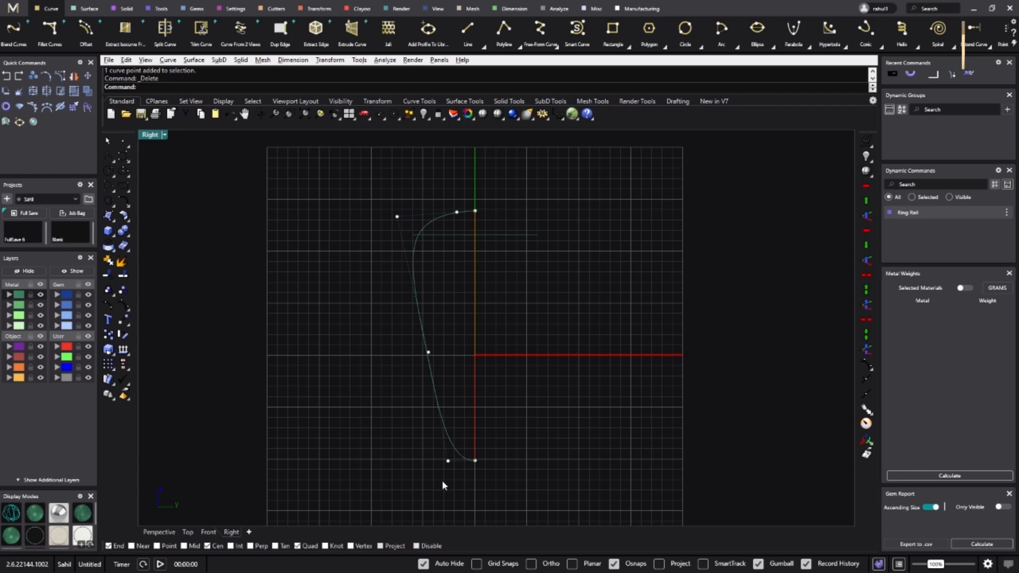
{"action": "scroll", "coordinate": [449, 462], "scroll_direction": "up", "scroll_amount": 2}
{"action": "left_click_drag", "start_coordinate": [433, 447], "coordinate": [455, 421]}
{"action": "scroll", "coordinate": [441, 424], "scroll_direction": "down", "scroll_amount": 5}
Mirror the half side-profile curve across the vertical axis through the origin
{"action": "left_click", "coordinate": [419, 412]}
{"action": "type", "text": "Mirror"}
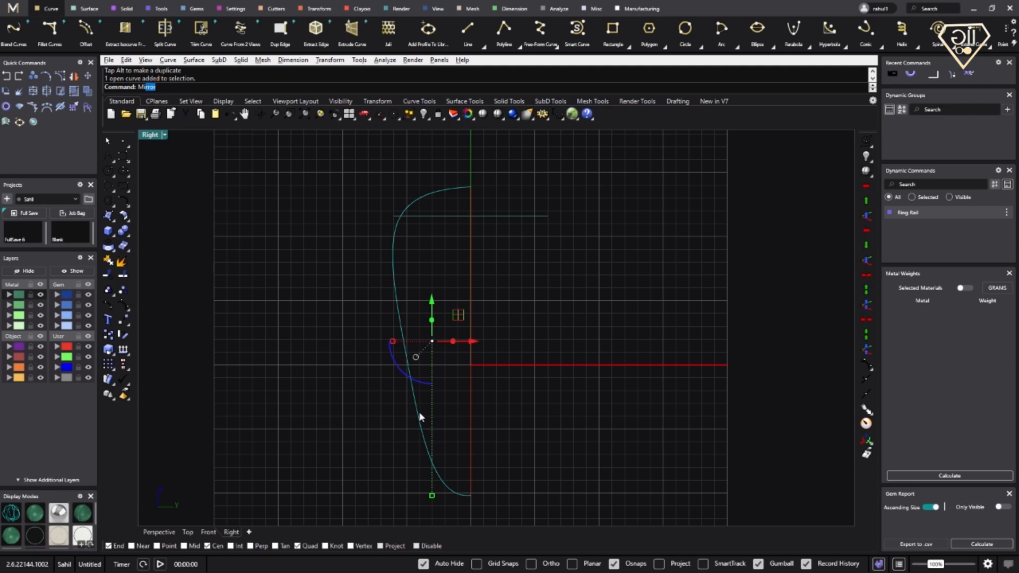
{"action": "key", "text": "Return"}
{"action": "left_click", "coordinate": [471, 364]}
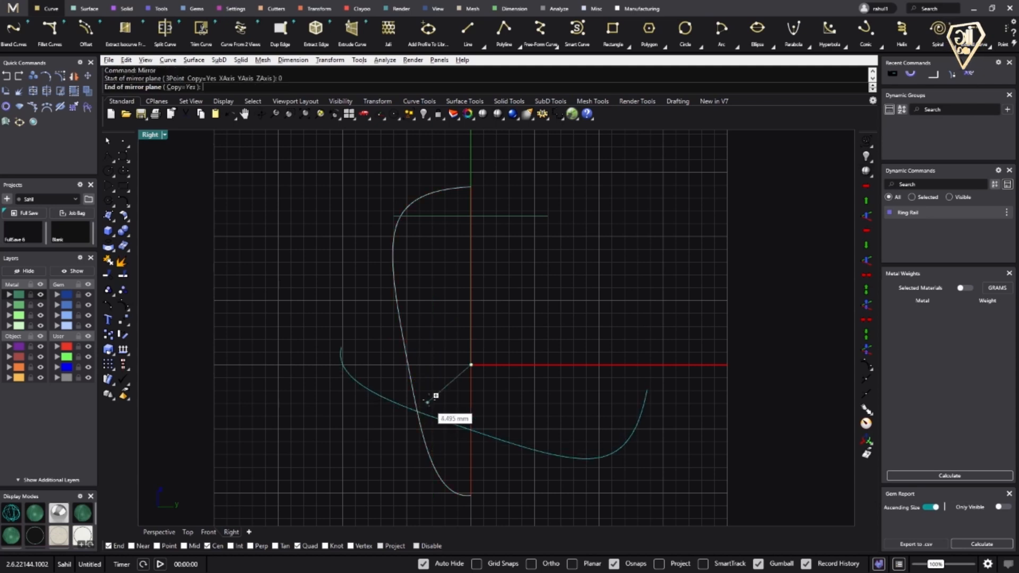
{"action": "left_click", "coordinate": [476, 312]}
In the Perspective view, split the profile curve with the crossing profile curve and check the pieces by selecting them
{"action": "double_click", "coordinate": [153, 135]}
{"action": "double_click", "coordinate": [520, 135]}
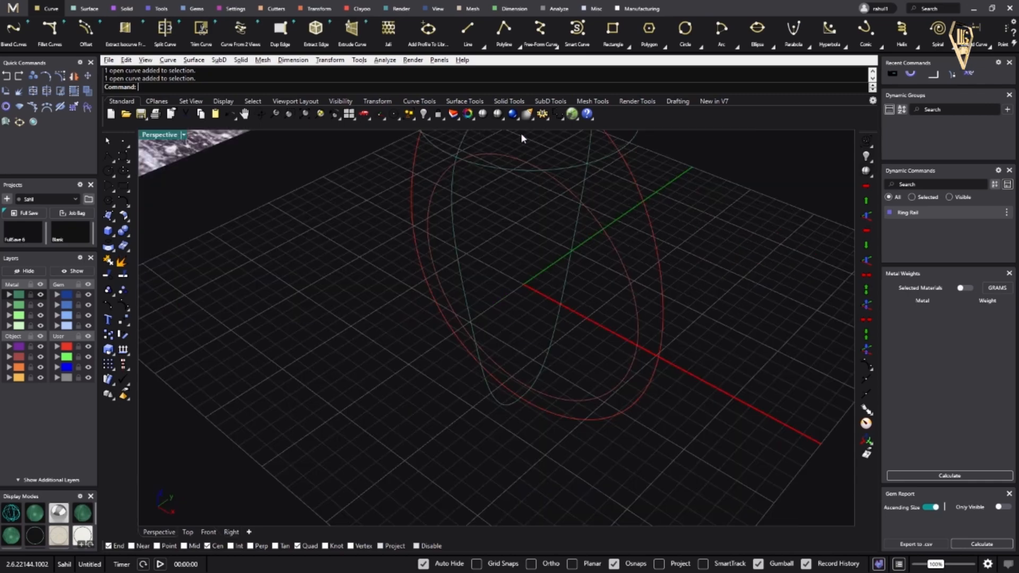
{"action": "mouse_move", "coordinate": [533, 325]}
{"action": "right_mouse_down"}
{"action": "mouse_move", "coordinate": [525, 380]}
{"action": "mouse_move", "coordinate": [545, 312]}
{"action": "right_mouse_up"}
{"action": "left_click", "coordinate": [546, 310]}
{"action": "right_click_drag", "start_coordinate": [447, 256], "coordinate": [511, 266]}
{"action": "type", "text": "plit"}
{"action": "key", "text": "Return"}
{"action": "left_click", "coordinate": [489, 248]}
{"action": "right_click", "coordinate": [542, 305]}
{"action": "left_click", "coordinate": [505, 450]}
{"action": "left_click", "coordinate": [499, 401]}
{"action": "left_click", "coordinate": [550, 278]}
{"action": "left_click", "coordinate": [568, 310]}
{"action": "right_click_drag", "start_coordinate": [582, 344], "coordinate": [569, 328]}
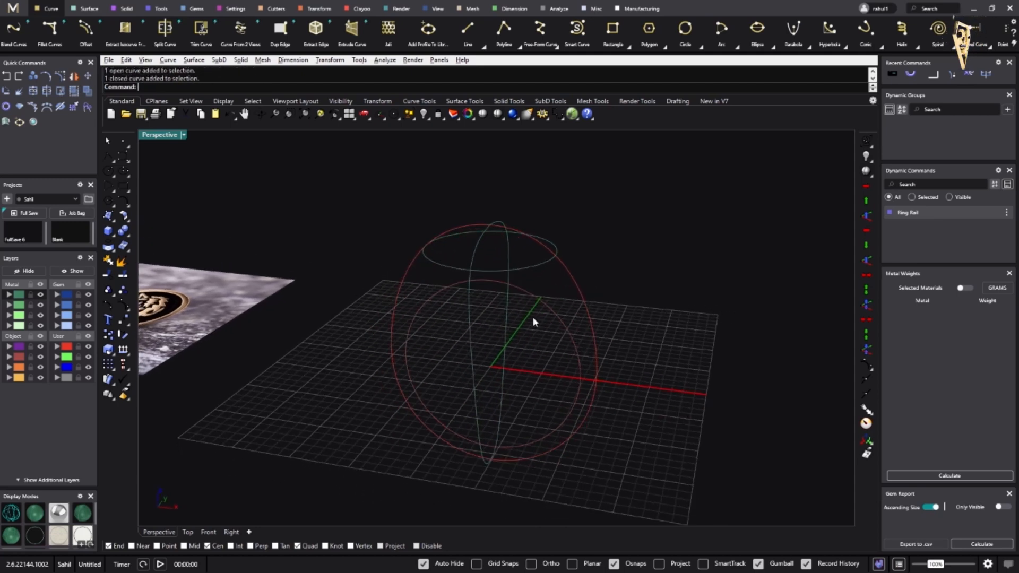
{"action": "double_click", "coordinate": [162, 135]}
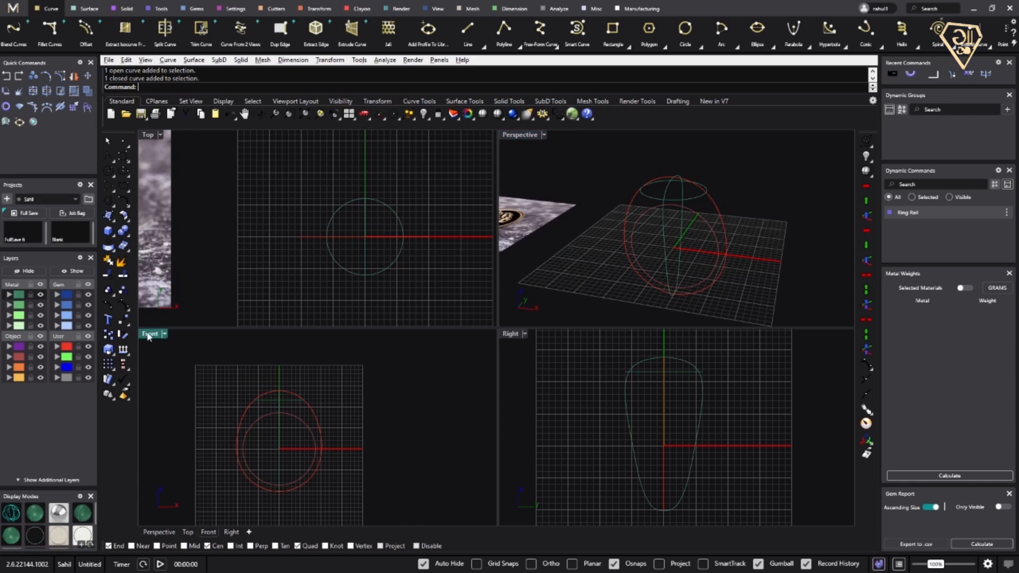
In the Front view, duplicate the top circle, move the copy below the origin and stretch it horizontally to the outer profile
{"action": "double_click", "coordinate": [151, 334]}
{"action": "left_click", "coordinate": [397, 273]}
{"action": "key", "text": "ctrl+c"}
{"action": "key", "text": "ctrl+v"}
{"action": "left_click_drag", "start_coordinate": [422, 237], "coordinate": [426, 351]}
{"action": "scroll", "coordinate": [385, 383], "scroll_direction": "up", "scroll_amount": 4}
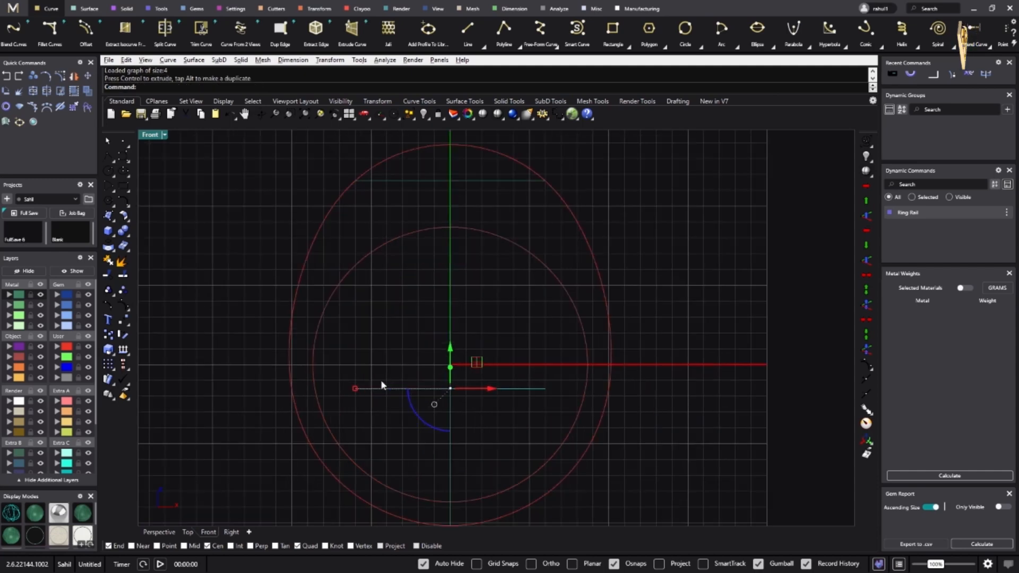
{"action": "left_click_drag", "start_coordinate": [355, 390], "coordinate": [292, 396]}
{"action": "left_click", "coordinate": [631, 336]}
{"action": "double_click", "coordinate": [154, 135]}
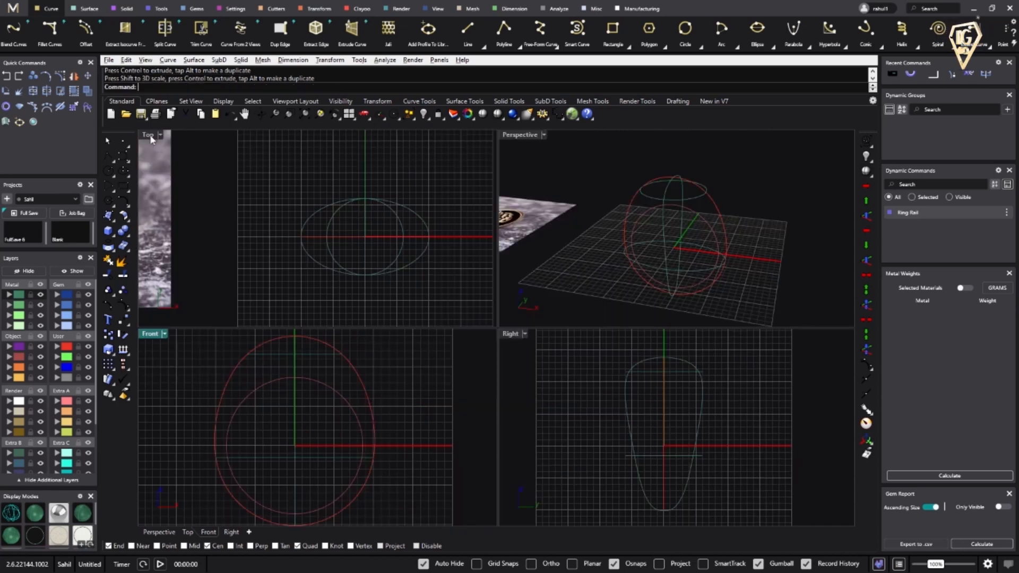
Create a NetworkSrf surface from the outer profile curves and the two horizontal cross-section curves, leaving out the ring rail
{"action": "double_click", "coordinate": [528, 135]}
{"action": "right_click_drag", "start_coordinate": [639, 271], "coordinate": [534, 312]}
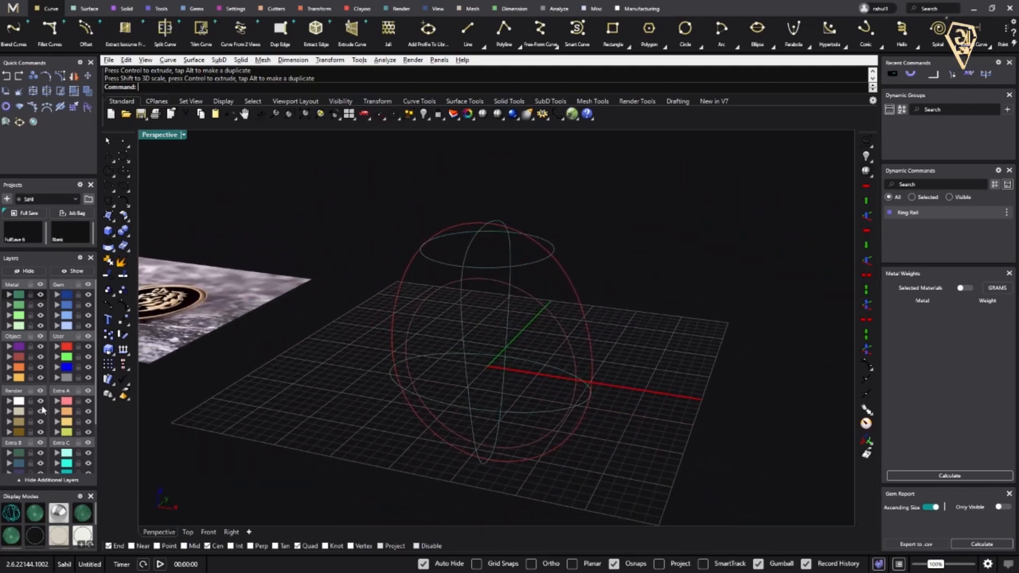
{"action": "left_click_drag", "start_coordinate": [357, 190], "coordinate": [668, 502]}
{"action": "type", "text": "NetworkSrf"}
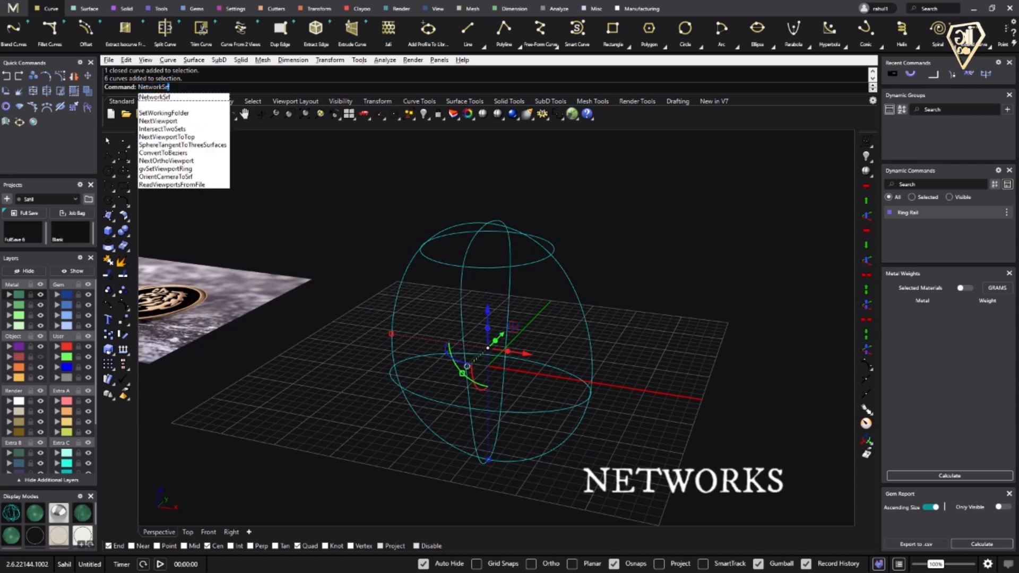
{"action": "key", "text": "Return"}
{"action": "key", "text": "Return"}
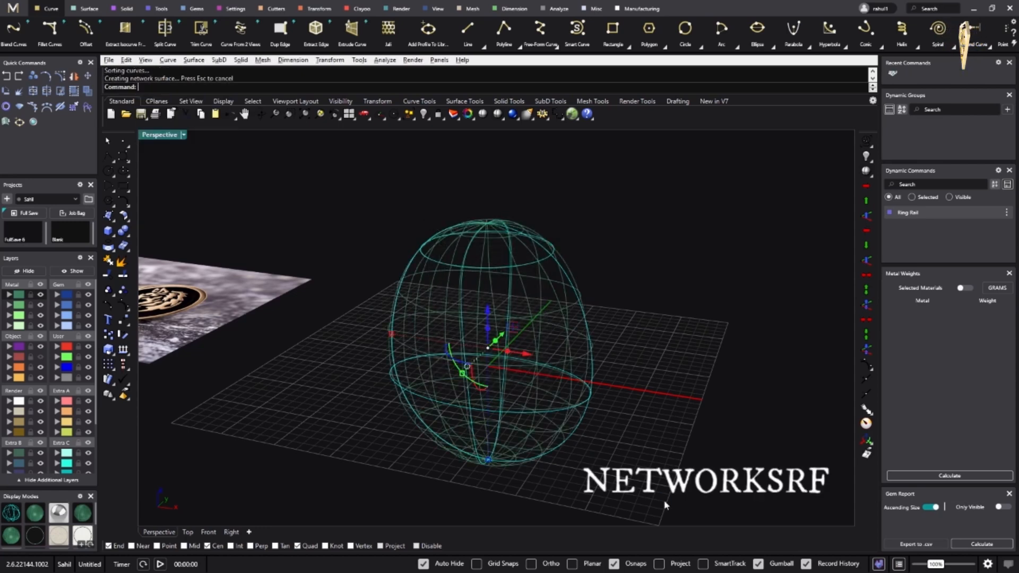
Set the Perspective view to Shaded display and inspect the egg-shaped body beside the reference picture
{"action": "left_click", "coordinate": [181, 135]}
{"action": "left_click", "coordinate": [249, 67]}
{"action": "mouse_move", "coordinate": [578, 395]}
{"action": "right_mouse_down"}
{"action": "mouse_move", "coordinate": [444, 364]}
{"action": "mouse_move", "coordinate": [315, 378]}
{"action": "mouse_move", "coordinate": [531, 401]}
{"action": "mouse_move", "coordinate": [563, 394]}
{"action": "right_mouse_up"}
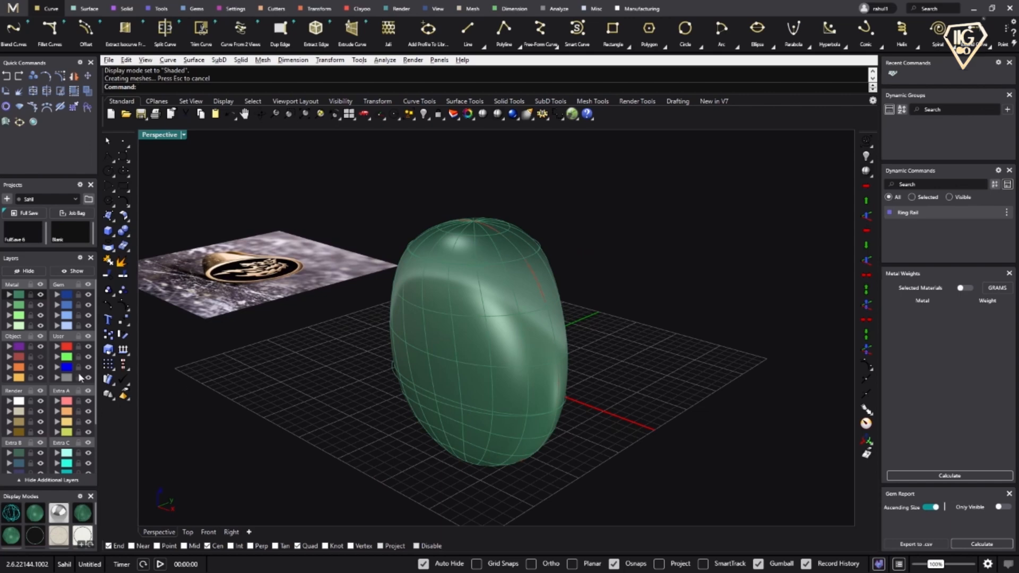
{"action": "right_click_drag", "start_coordinate": [266, 338], "coordinate": [216, 353]}
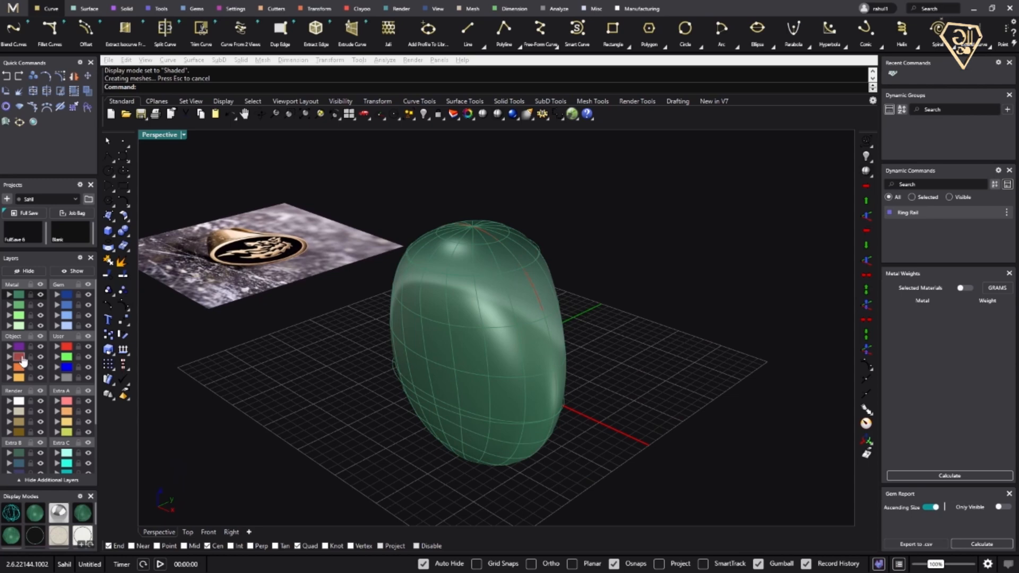
Extrude the ring rail to both sides through the body and cap the extrusion into a closed cylinder
{"action": "left_click", "coordinate": [23, 361]}
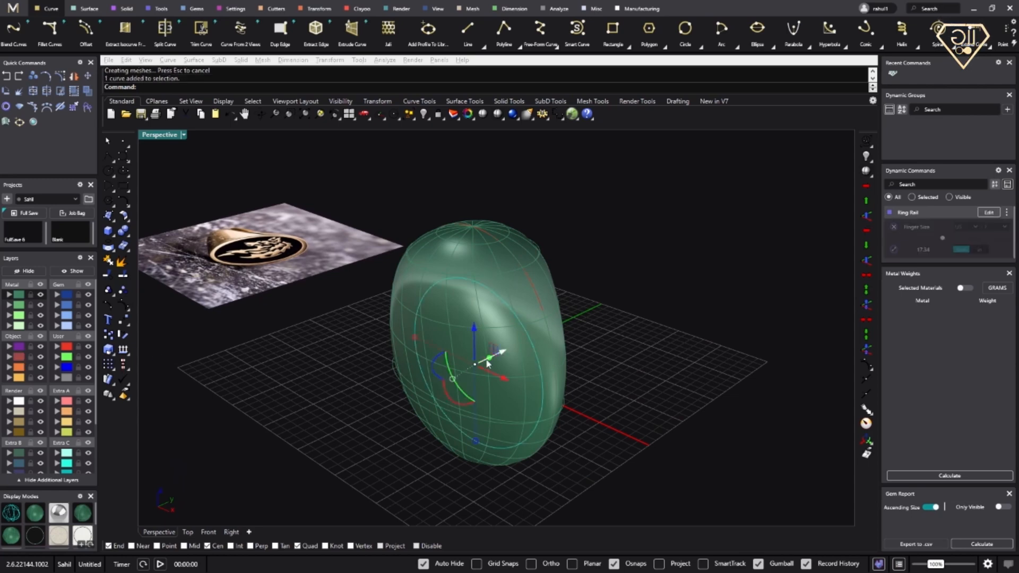
{"action": "left_click_drag", "start_coordinate": [487, 364], "coordinate": [606, 336]}
{"action": "key", "text": "alt"}
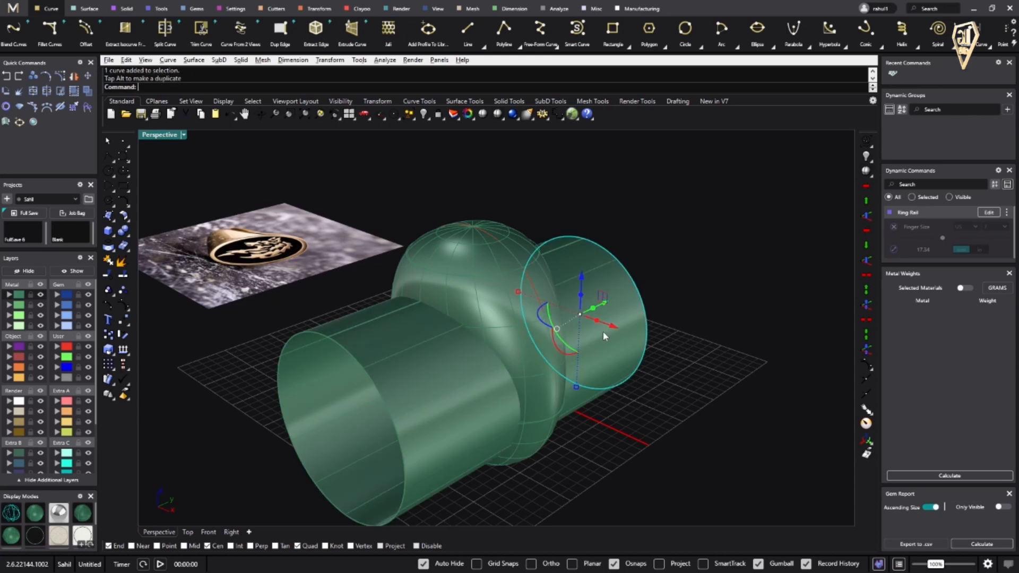
{"action": "left_click", "coordinate": [432, 414]}
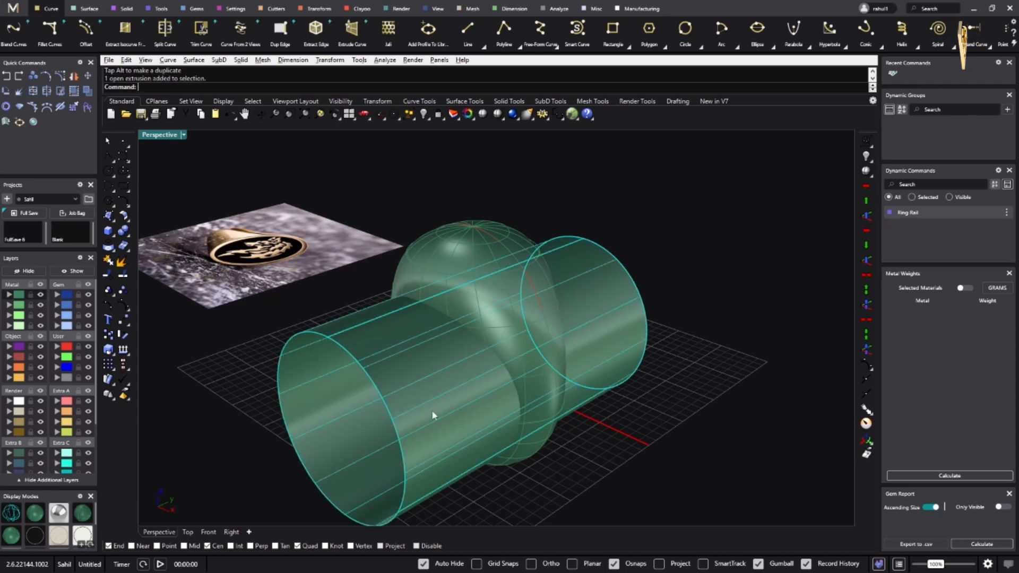
{"action": "type", "text": "cap"}
{"action": "key", "text": "Return"}
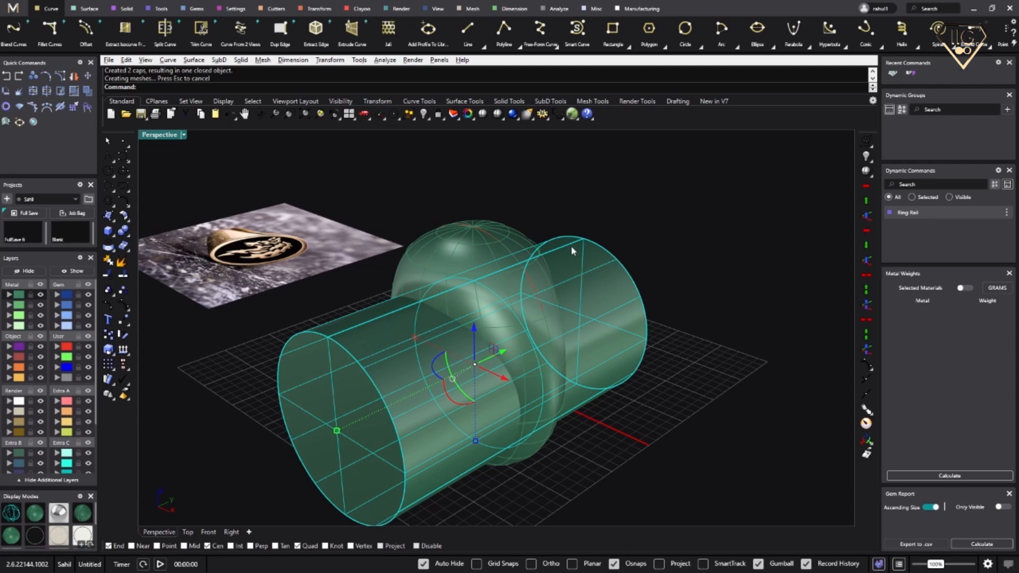
{"action": "left_click", "coordinate": [602, 215]}
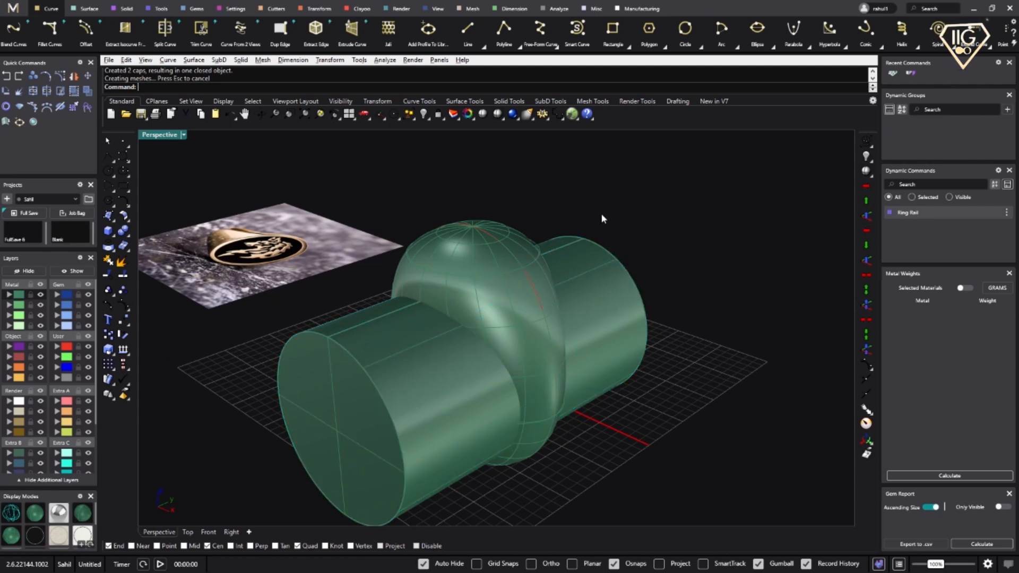
Subtract the capped cylinder from the egg-shaped body with BooleanDifference to form the finger hole
{"action": "left_click", "coordinate": [482, 304]}
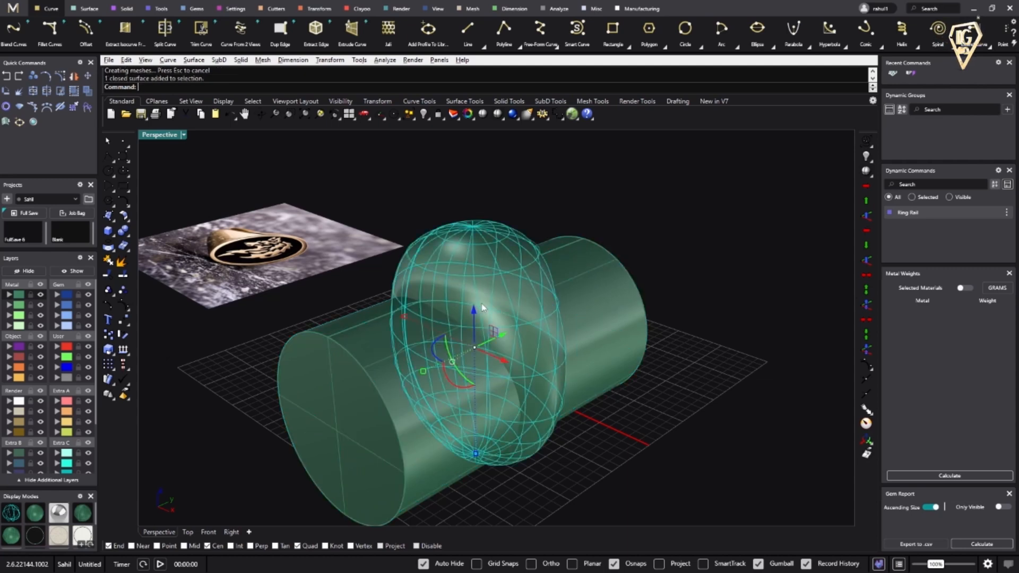
{"action": "type", "text": "B"}
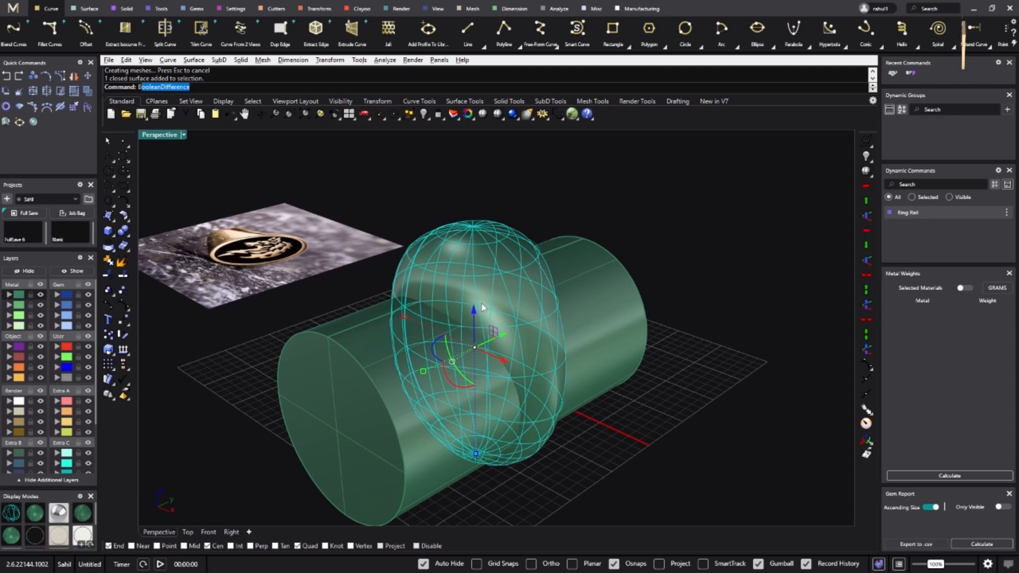
{"action": "type", "text": "oo"}
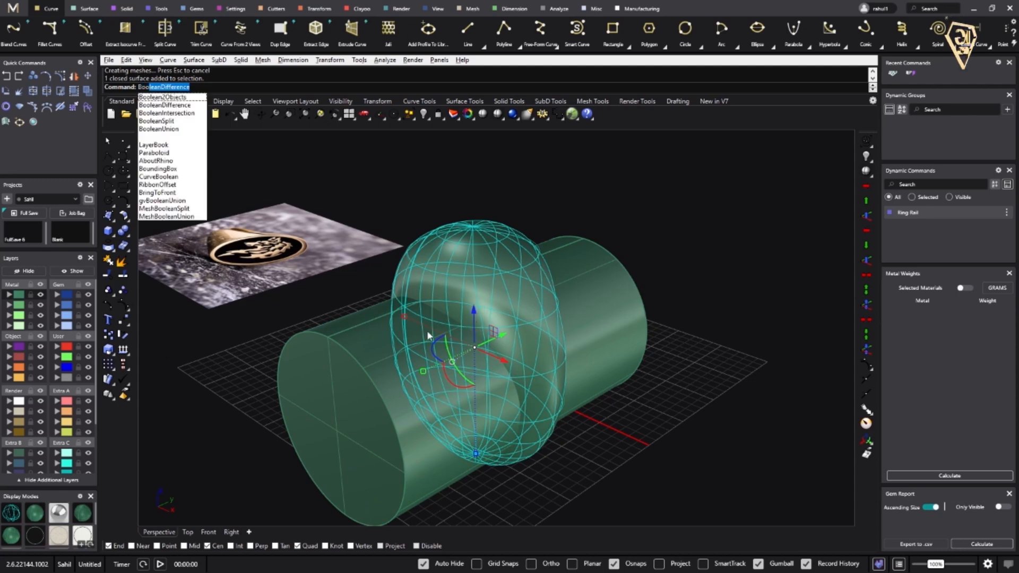
{"action": "key", "text": "Return"}
{"action": "left_click", "coordinate": [355, 377]}
{"action": "key", "text": "Return"}
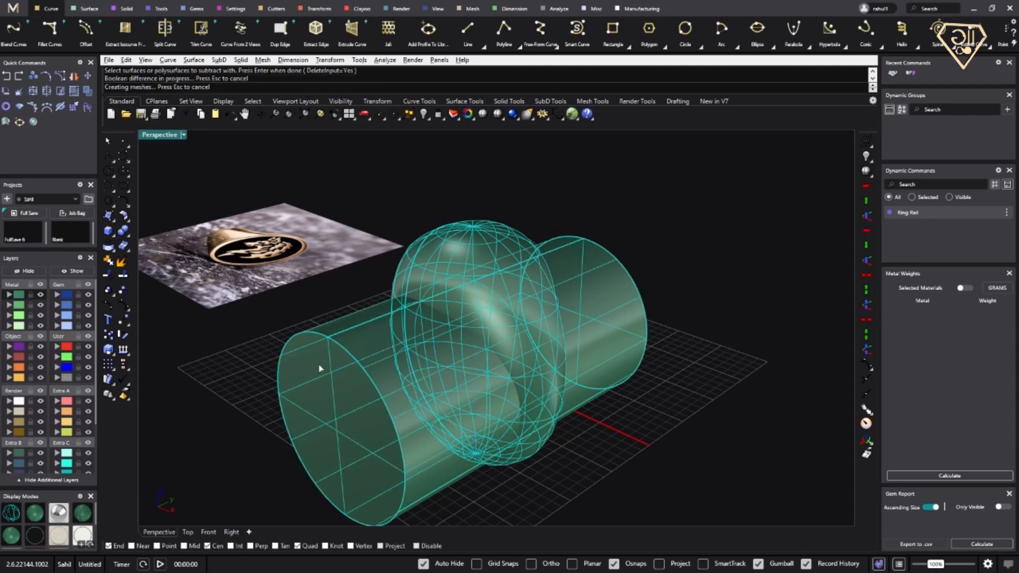
{"action": "right_click_drag", "start_coordinate": [353, 398], "coordinate": [394, 408]}
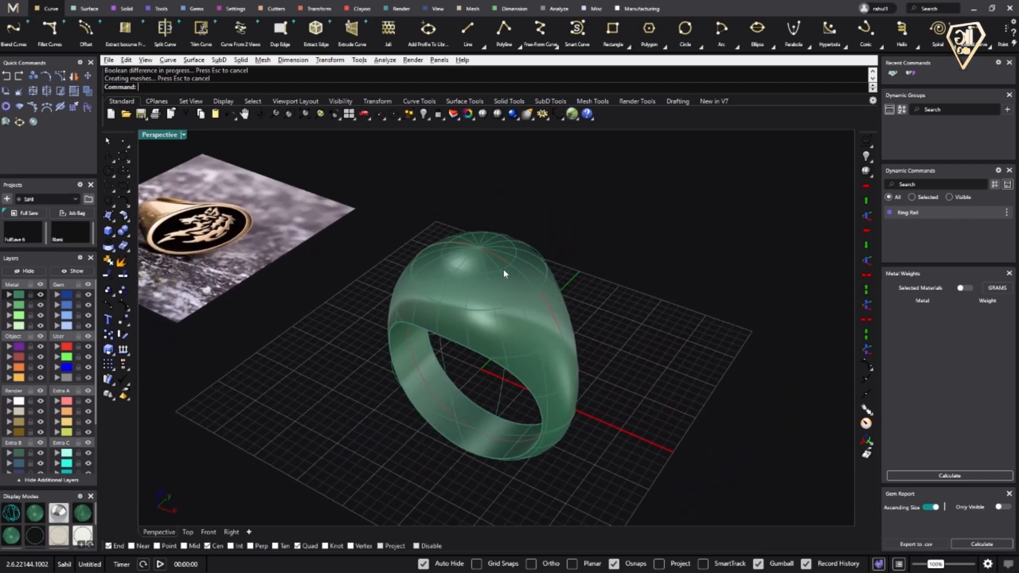
Scale the top circle outward beyond the ring body and fill it with a Patch surface
{"action": "right_click_drag", "start_coordinate": [503, 268], "coordinate": [441, 266]}
{"action": "scroll", "coordinate": [471, 291], "scroll_direction": "up", "scroll_amount": 3}
{"action": "left_click", "coordinate": [471, 291]}
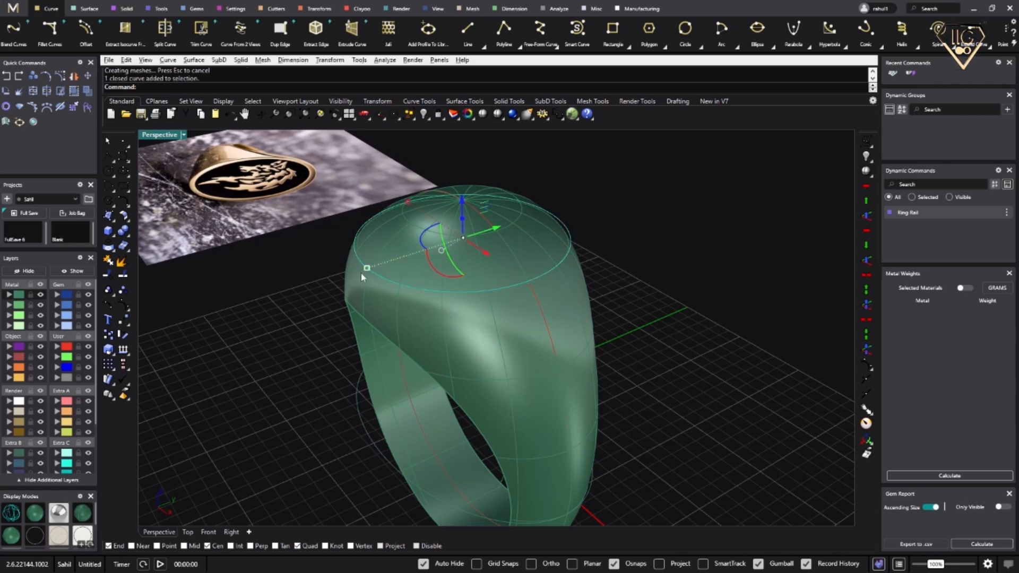
{"action": "left_click_drag", "start_coordinate": [367, 269], "coordinate": [349, 275]}
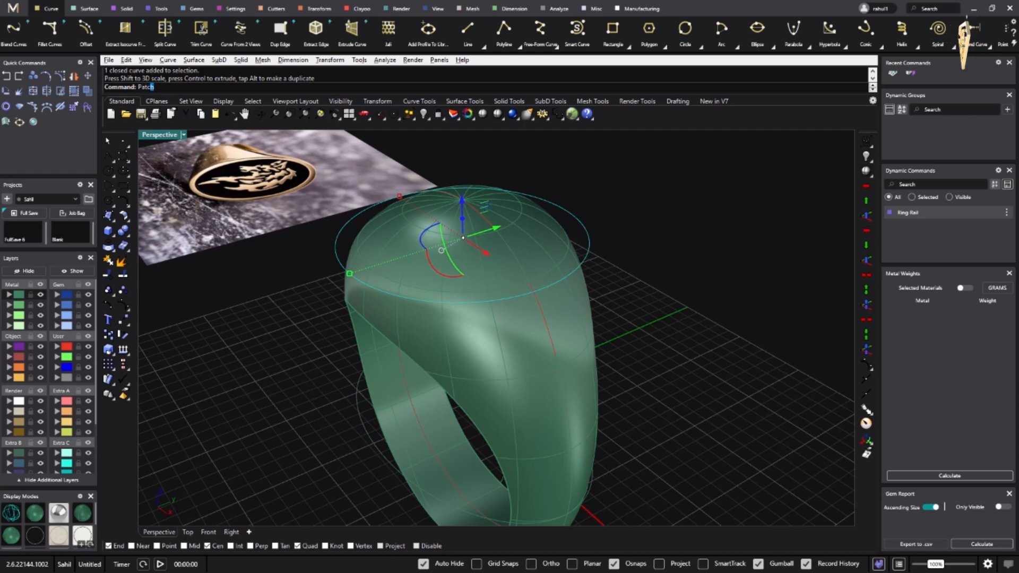
{"action": "key", "text": "Return"}
{"action": "key", "text": "Return"}
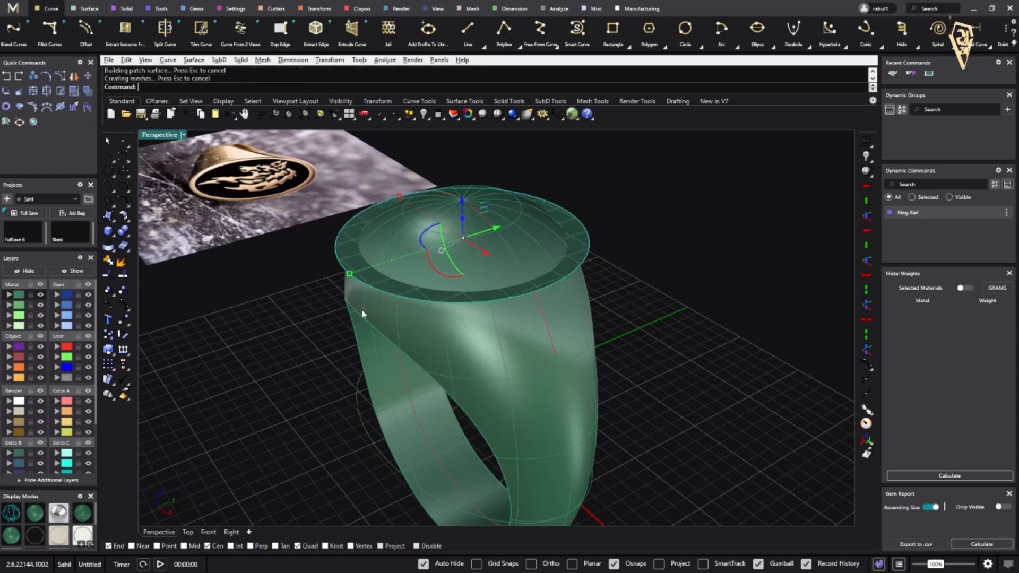
{"action": "left_click", "coordinate": [610, 237]}
Cut the domed top off the ring body with BooleanDifference, using the patch surface, and compare the flat face with the reference
{"action": "right_click_drag", "start_coordinate": [613, 238], "coordinate": [580, 218]}
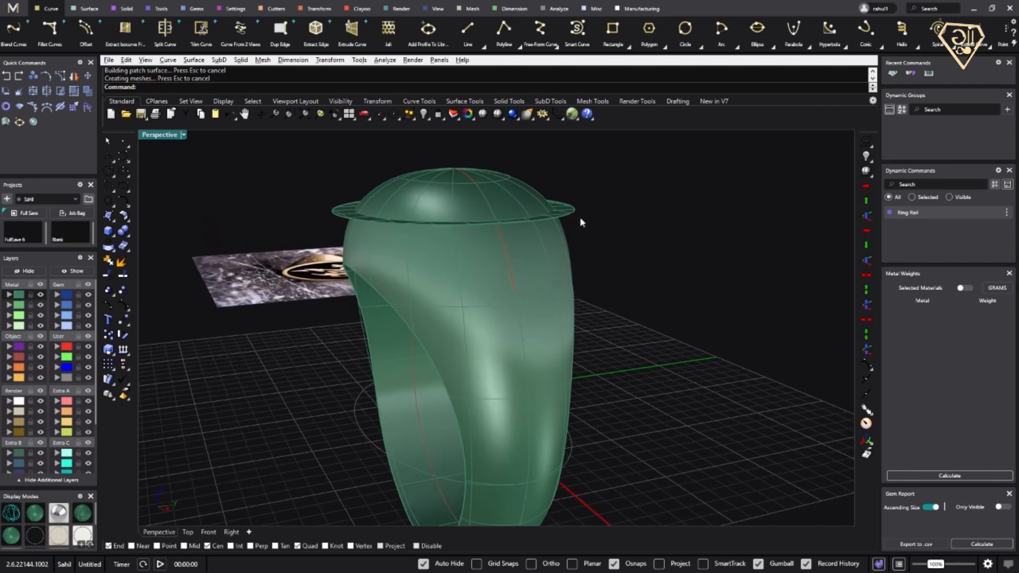
{"action": "left_click", "coordinate": [415, 260]}
{"action": "type", "text": "booleanDifference"}
{"action": "key", "text": "Return"}
{"action": "right_click_drag", "start_coordinate": [343, 212], "coordinate": [335, 243]}
{"action": "left_click", "coordinate": [334, 237]}
{"action": "key", "text": "Return"}
{"action": "left_click", "coordinate": [312, 310]}
{"action": "right_click_drag", "start_coordinate": [312, 310], "coordinate": [391, 362]}
{"action": "scroll", "coordinate": [386, 319], "scroll_direction": "down", "scroll_amount": 4}
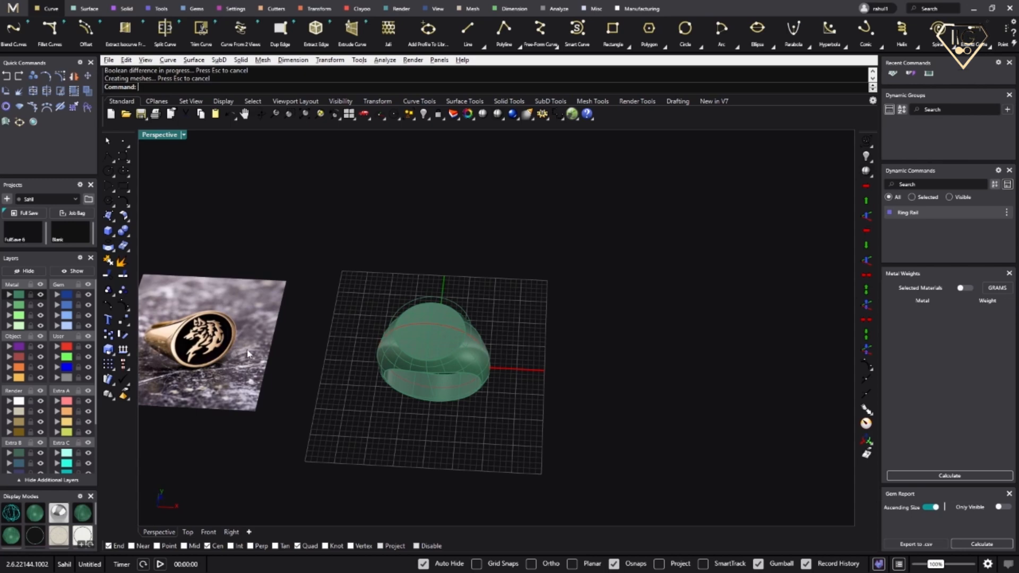
{"action": "scroll", "coordinate": [440, 328], "scroll_direction": "up", "scroll_amount": 3}
{"action": "scroll", "coordinate": [450, 303], "scroll_direction": "down", "scroll_amount": 3}
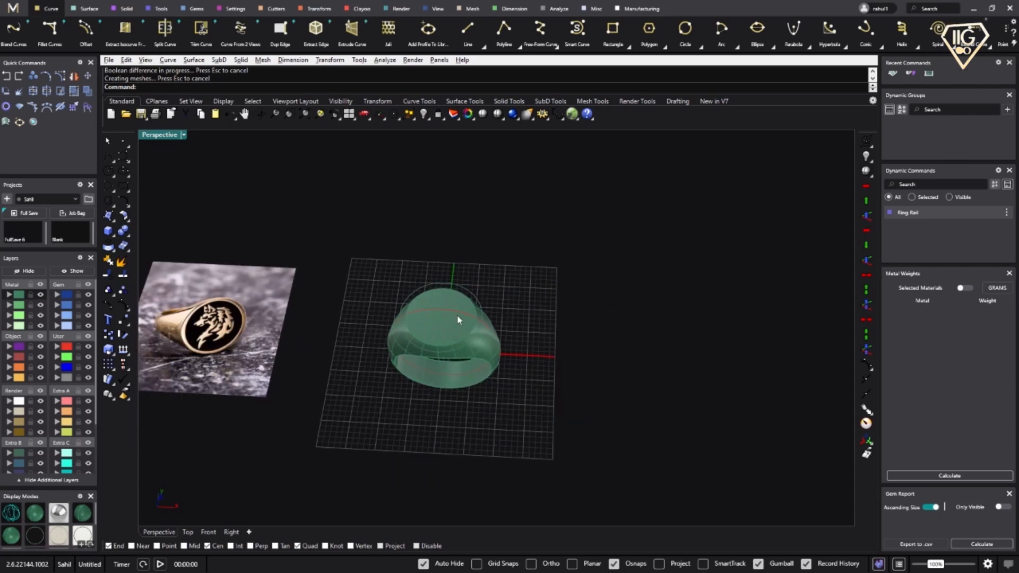
Select all curves with SelCrv and hide them
{"action": "scroll", "coordinate": [459, 319], "scroll_direction": "up", "scroll_amount": 3}
{"action": "right_click_drag", "start_coordinate": [482, 343], "coordinate": [464, 313]}
{"action": "type", "text": "SelCrv"}
{"action": "key", "text": "Return"}
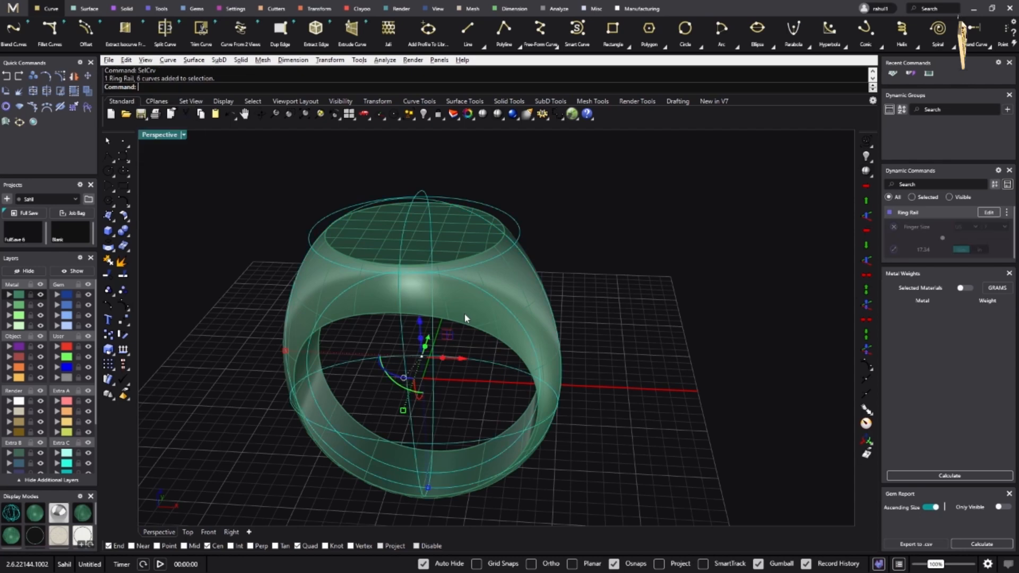
{"action": "type", "text": "Hide"}
{"action": "key", "text": "Return"}
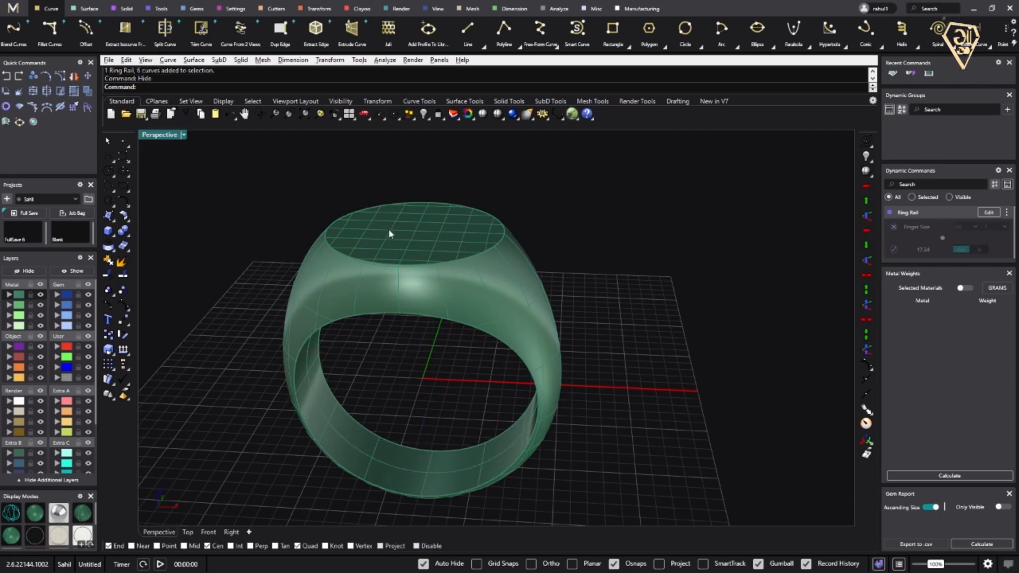
Duplicate the outer edge of the ring's flat top face as a curve with DupEdge
{"action": "scroll", "coordinate": [403, 318], "scroll_direction": "up", "scroll_amount": 5}
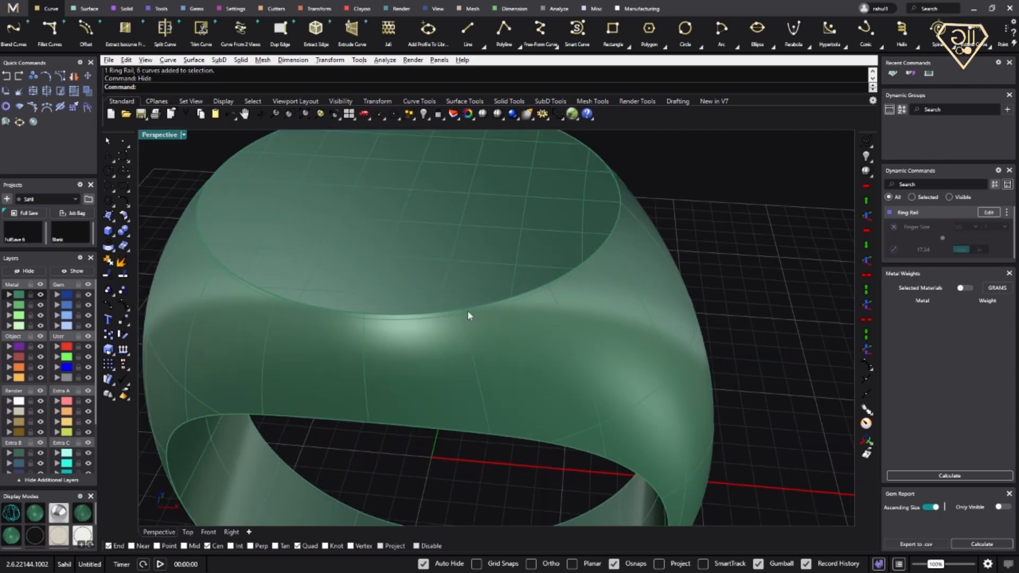
{"action": "scroll", "coordinate": [403, 308], "scroll_direction": "down", "scroll_amount": 8}
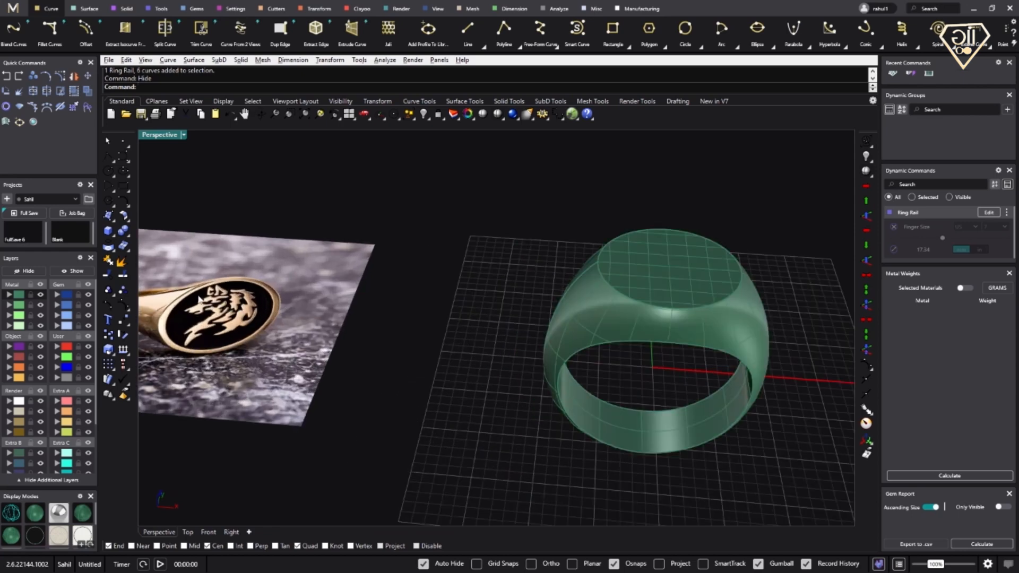
{"action": "scroll", "coordinate": [713, 304], "scroll_direction": "up", "scroll_amount": 4}
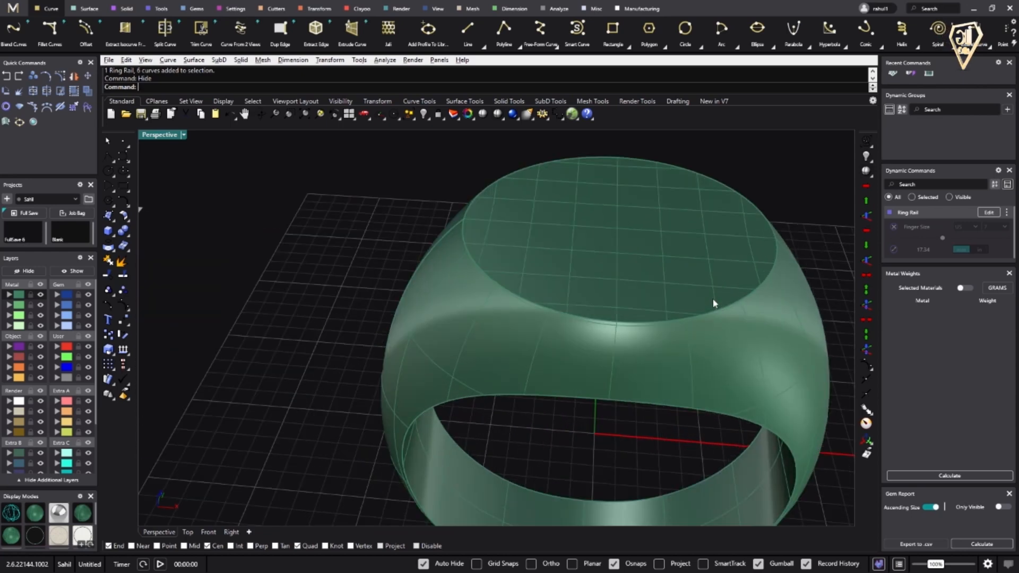
{"action": "type", "text": "DupEdge"}
{"action": "key", "text": "Return"}
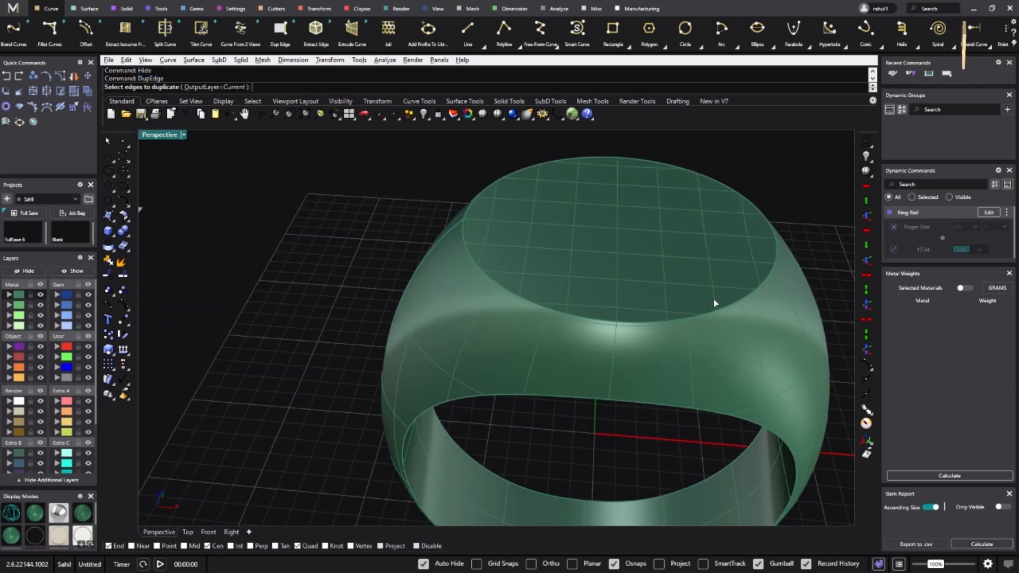
{"action": "left_click", "coordinate": [675, 320]}
{"action": "key", "text": "Return"}
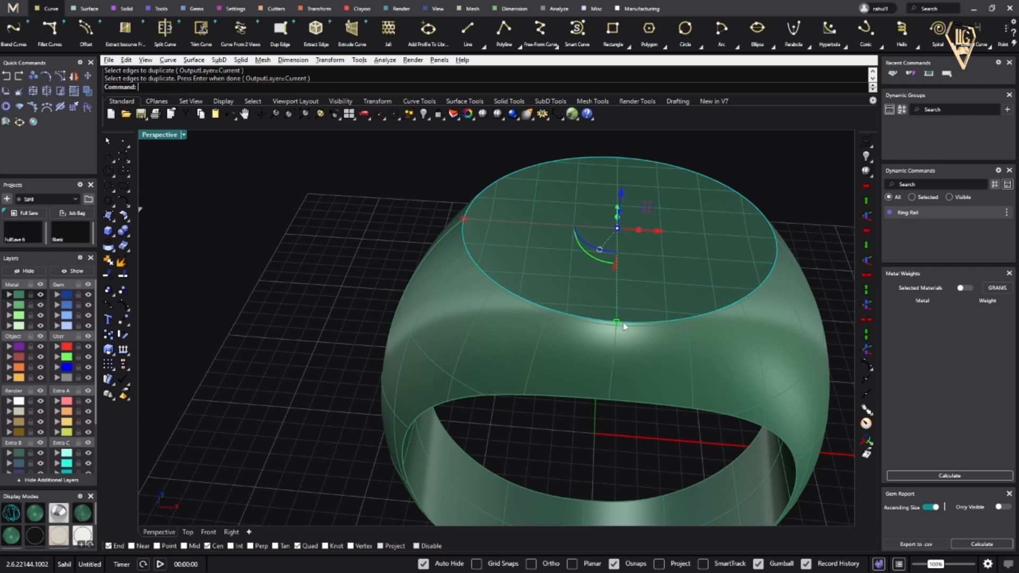
Scale the duplicated edge curve slightly inward to leave a narrow rim around the top face
{"action": "scroll", "coordinate": [648, 279], "scroll_direction": "up", "scroll_amount": 5}
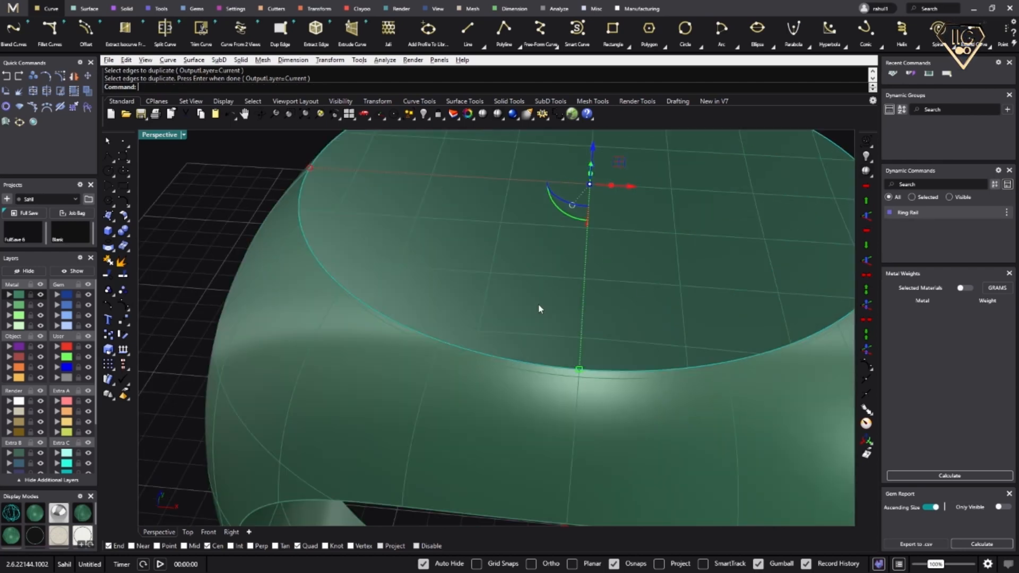
{"action": "left_click_drag", "start_coordinate": [579, 369], "coordinate": [584, 356]}
{"action": "scroll", "coordinate": [545, 370], "scroll_direction": "down", "scroll_amount": 8}
{"action": "right_click_drag", "start_coordinate": [547, 377], "coordinate": [566, 320]}
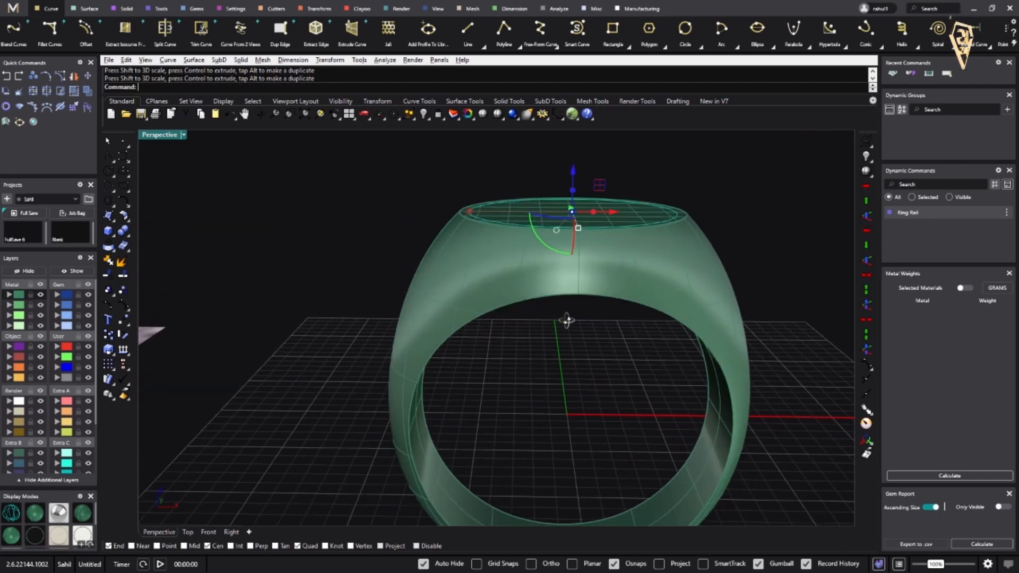
Extrude the inset curve about 0.5 mm above and below the top face and cap it into a closed solid
{"action": "scroll", "coordinate": [581, 182], "scroll_direction": "up", "scroll_amount": 4}
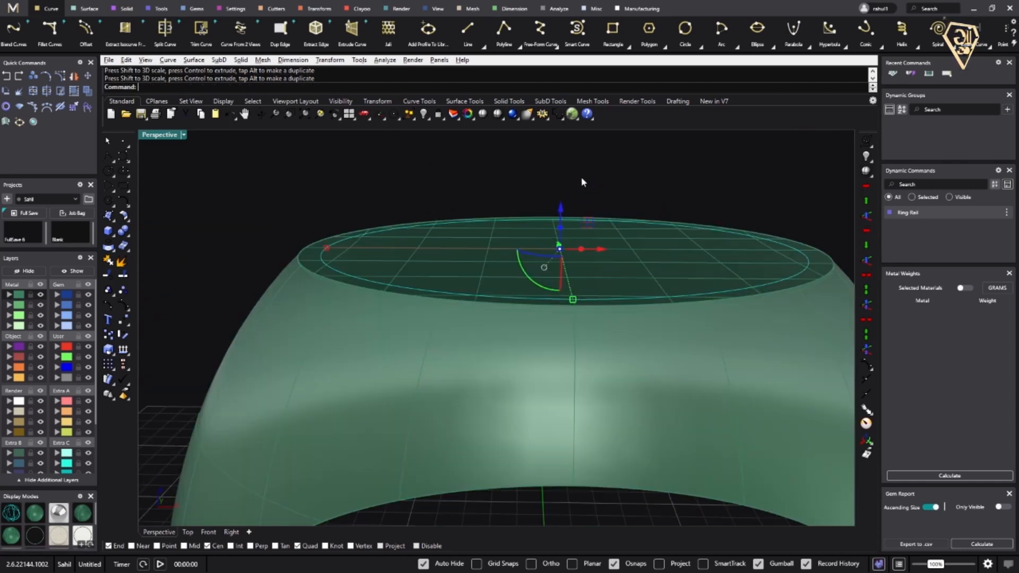
{"action": "left_click", "coordinate": [561, 228]}
{"action": "left_click", "coordinate": [568, 299]}
{"action": "left_click", "coordinate": [599, 329]}
{"action": "left_click_drag", "start_coordinate": [564, 228], "coordinate": [571, 211]}
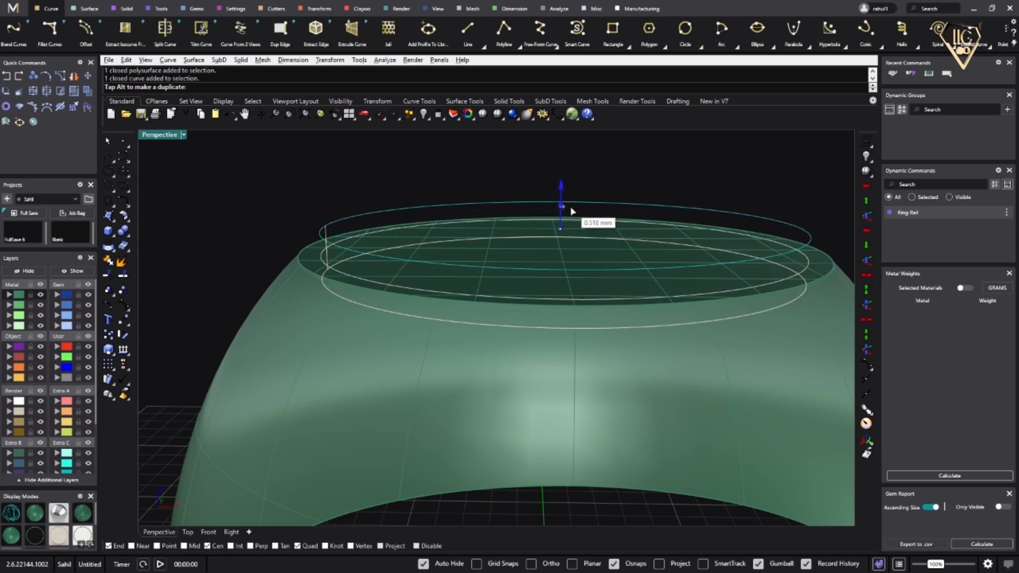
{"action": "left_click_drag", "start_coordinate": [571, 211], "coordinate": [573, 213]}
{"action": "left_click", "coordinate": [508, 394]}
{"action": "left_click", "coordinate": [458, 283]}
{"action": "type", "text": "cap"}
{"action": "key", "text": "Return"}
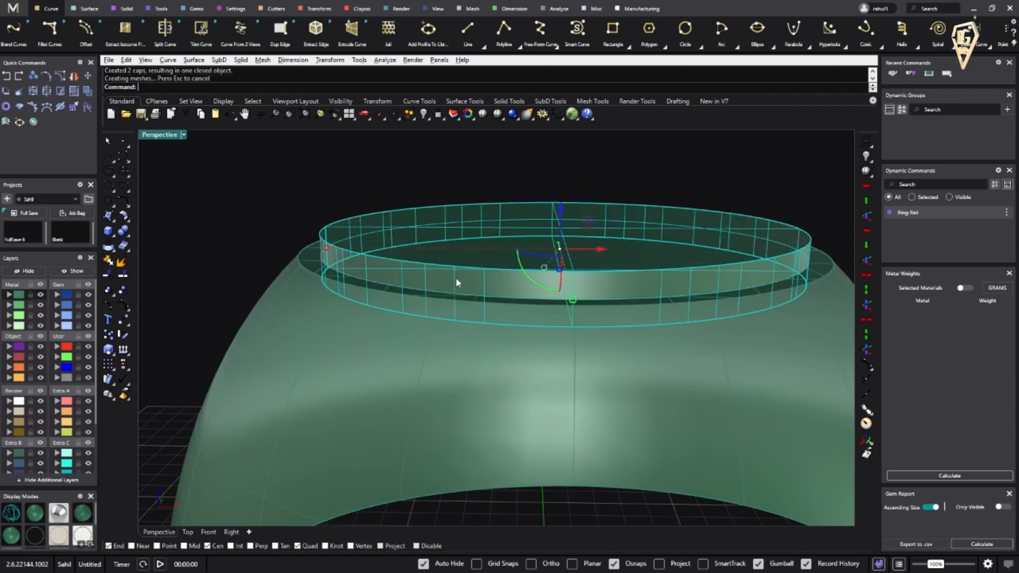
Subtract the capped inset solid from the ring body with BooleanDifference to recess the flat top inside its rim
{"action": "left_click", "coordinate": [444, 408]}
{"action": "type", "text": "b"}
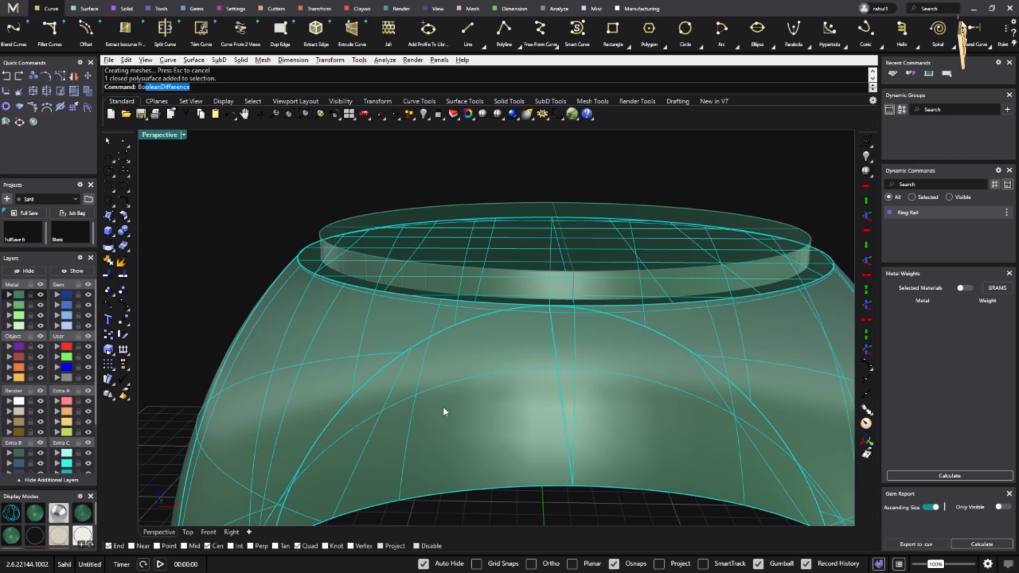
{"action": "type", "text": "oo"}
{"action": "key", "text": "Return"}
{"action": "left_click", "coordinate": [501, 235]}
{"action": "key", "text": "Return"}
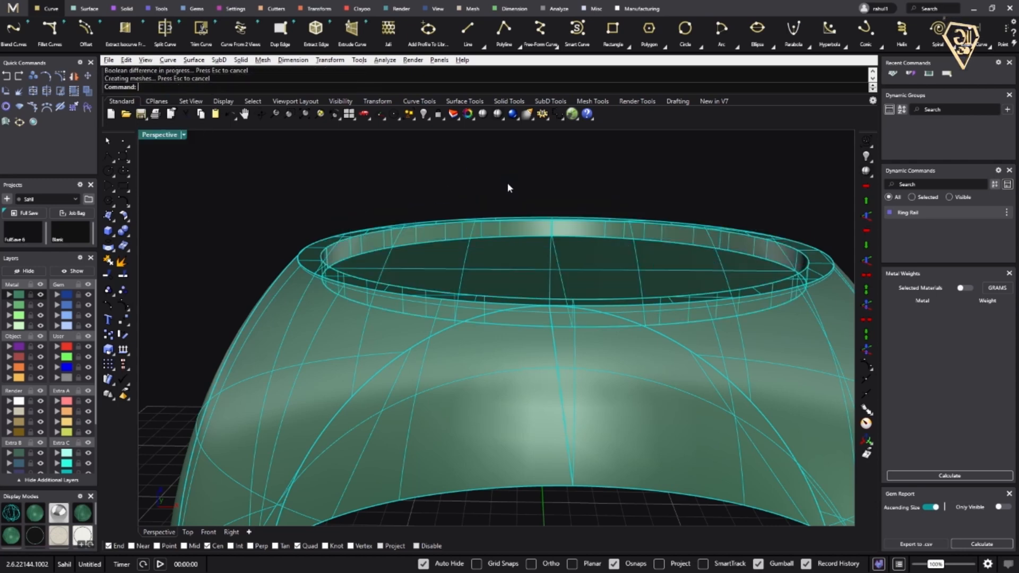
Move the reference picture over the ring in the Top view and scale it to match the signet face to the ring's round top
{"action": "right_click_drag", "start_coordinate": [518, 170], "coordinate": [519, 302]}
{"action": "scroll", "coordinate": [527, 256], "scroll_direction": "down", "scroll_amount": 7}
{"action": "left_click", "coordinate": [265, 309]}
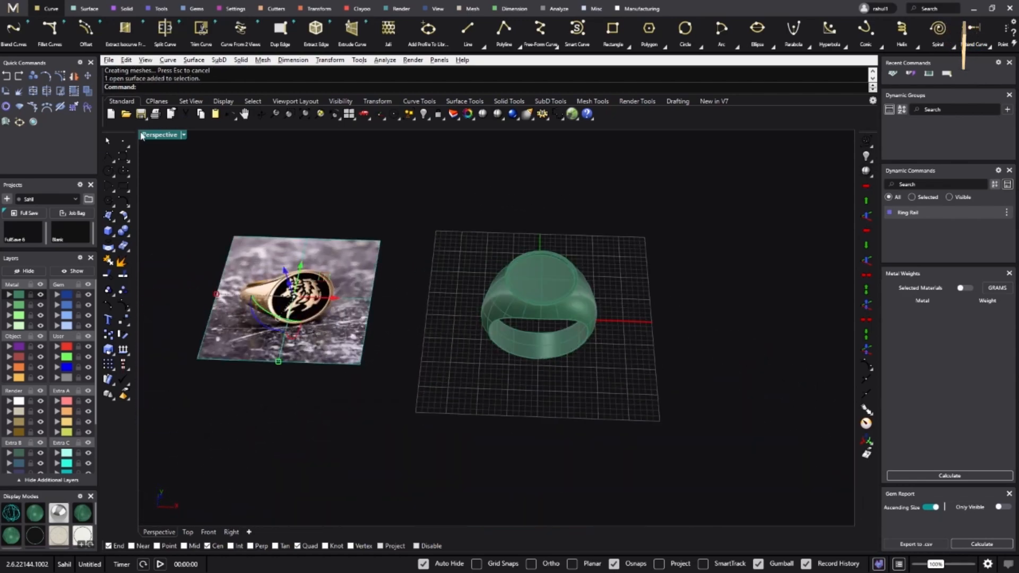
{"action": "double_click", "coordinate": [150, 135]}
{"action": "double_click", "coordinate": [148, 135]}
{"action": "left_click_drag", "start_coordinate": [229, 314], "coordinate": [470, 332]}
{"action": "scroll", "coordinate": [479, 313], "scroll_direction": "up", "scroll_amount": 5}
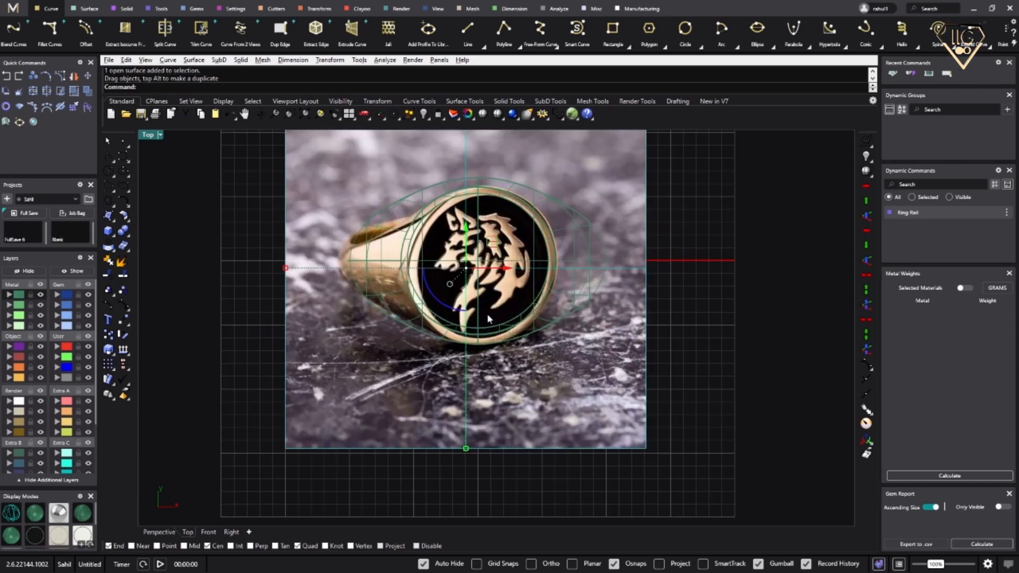
{"action": "scroll", "coordinate": [498, 316], "scroll_direction": "up", "scroll_amount": 6}
{"action": "right_click_drag", "start_coordinate": [489, 343], "coordinate": [486, 389]}
{"action": "scroll", "coordinate": [436, 326], "scroll_direction": "down", "scroll_amount": 4}
{"action": "left_click_drag", "start_coordinate": [417, 490], "coordinate": [481, 441], "text": "shift"}
{"action": "scroll", "coordinate": [437, 287], "scroll_direction": "up", "scroll_amount": 4}
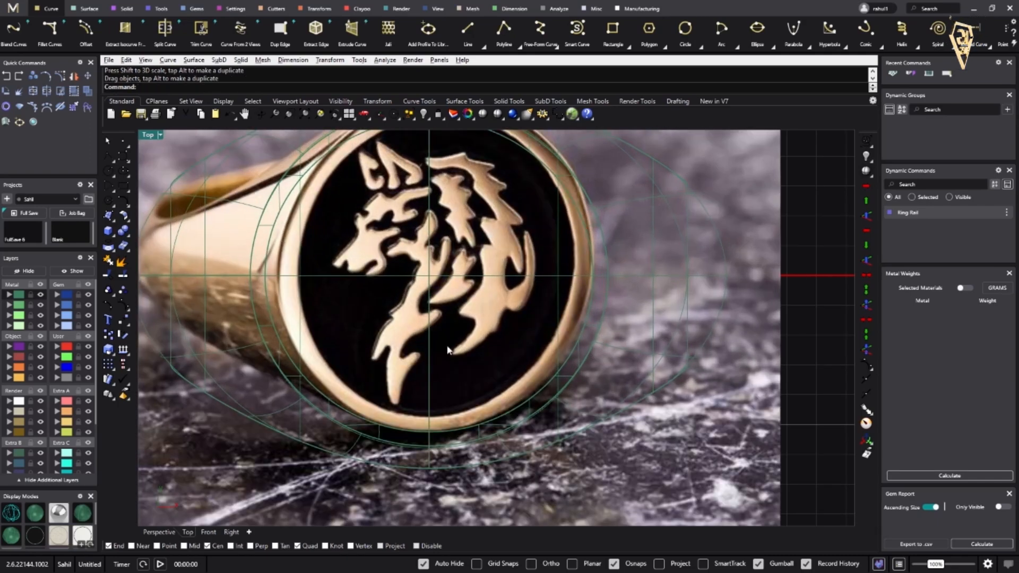
Assign the reference picture to the layer User 04 and lock that layer
{"action": "scroll", "coordinate": [486, 343], "scroll_direction": "down", "scroll_amount": 4}
{"action": "left_click", "coordinate": [535, 468]}
{"action": "left_click", "coordinate": [73, 378]}
{"action": "left_click", "coordinate": [79, 377]}
Start an interpolated curve at the wolf's nose tip on the red User layer and trace the snout up to the brow's peak
{"action": "scroll", "coordinate": [365, 307], "scroll_direction": "up", "scroll_amount": 6}
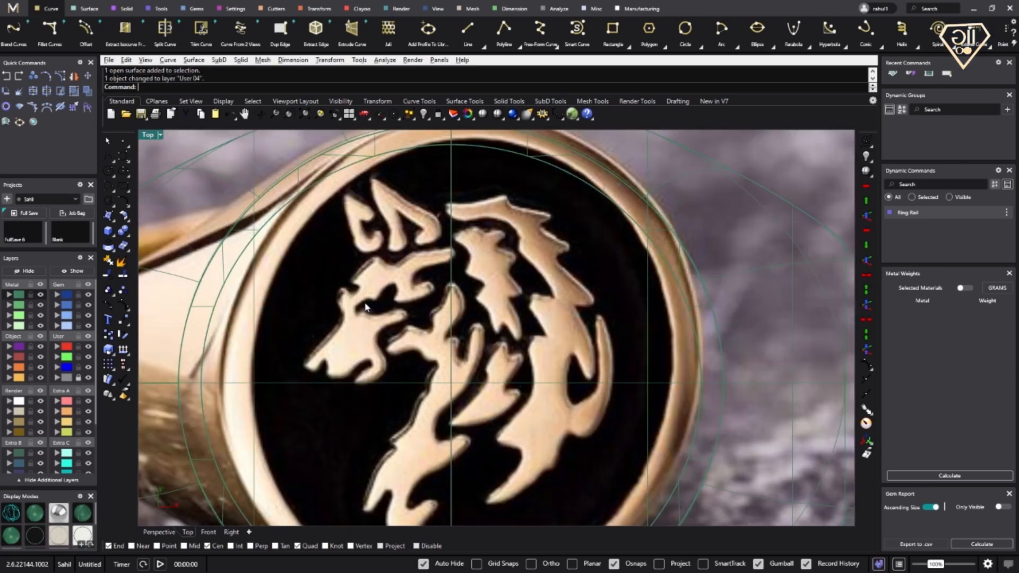
{"action": "scroll", "coordinate": [364, 304], "scroll_direction": "up", "scroll_amount": 2}
{"action": "right_click_drag", "start_coordinate": [288, 340], "coordinate": [326, 374]}
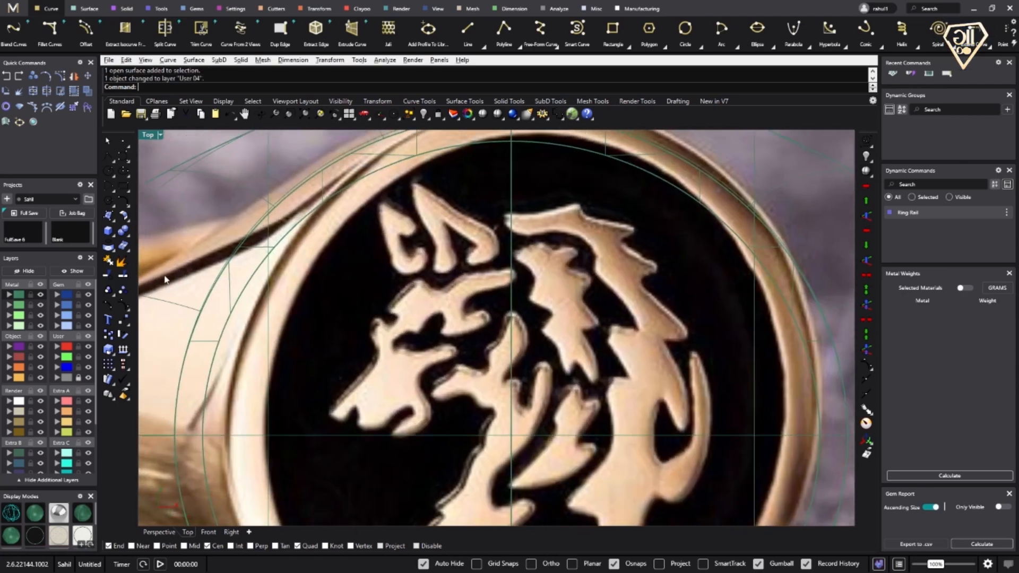
{"action": "left_click", "coordinate": [128, 170]}
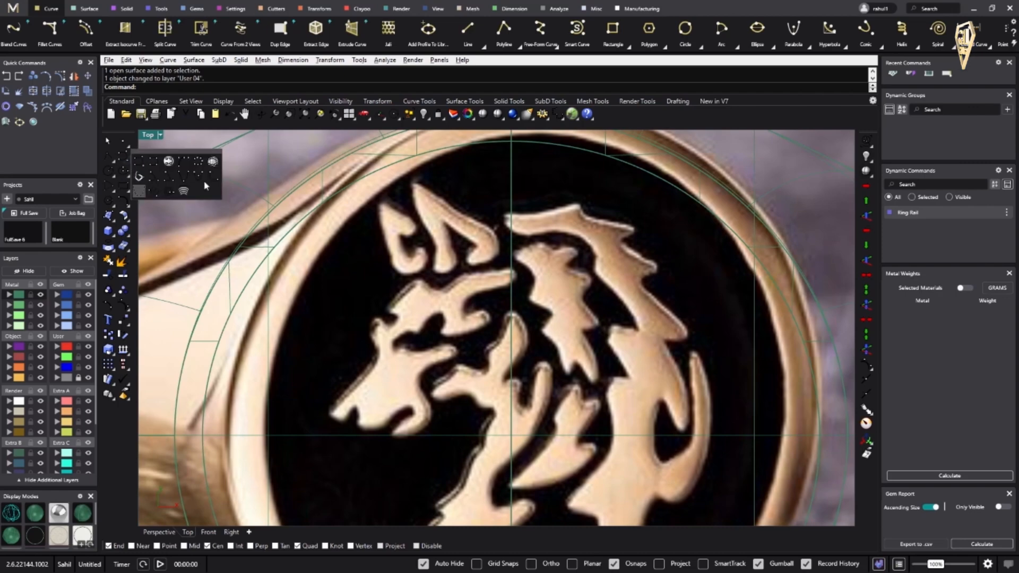
{"action": "left_click", "coordinate": [151, 165]}
{"action": "scroll", "coordinate": [352, 398], "scroll_direction": "up", "scroll_amount": 4}
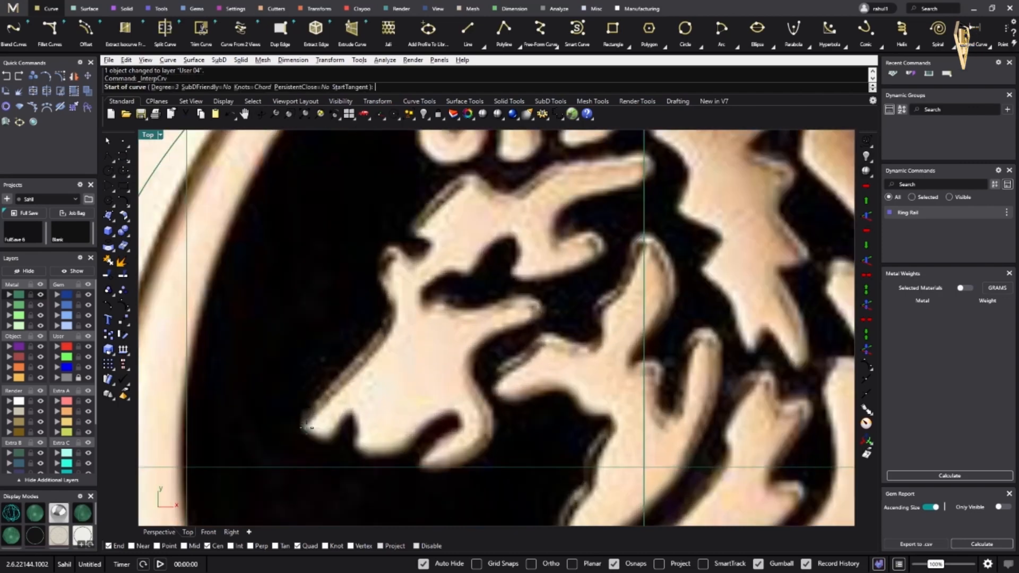
{"action": "left_click", "coordinate": [305, 424]}
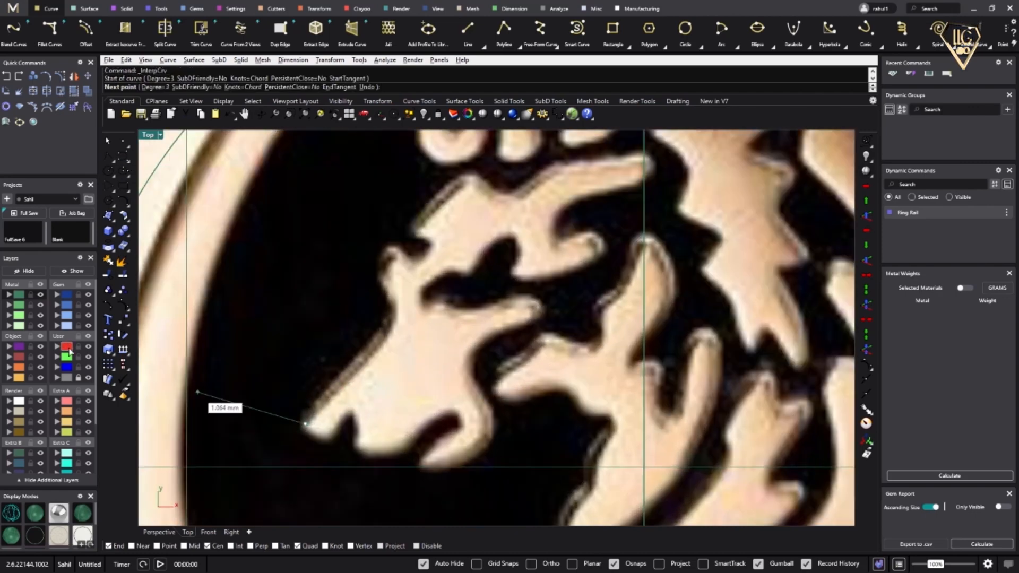
{"action": "left_click", "coordinate": [357, 372]}
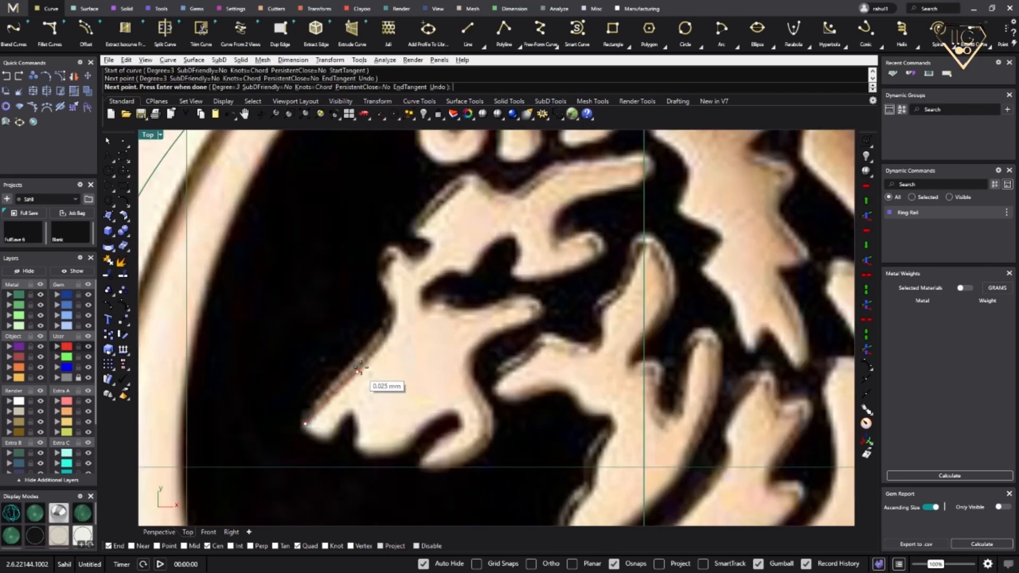
{"action": "left_click", "coordinate": [385, 336]}
{"action": "left_click", "coordinate": [412, 266]}
{"action": "left_click", "coordinate": [469, 180]}
Continue the curve along the brow's upper edge and around its pointed end beneath the ears
{"action": "right_click_drag", "start_coordinate": [491, 172], "coordinate": [471, 225]}
{"action": "left_click", "coordinate": [475, 246]}
{"action": "left_click", "coordinate": [499, 253]}
{"action": "left_click", "coordinate": [521, 234]}
{"action": "left_click", "coordinate": [553, 217]}
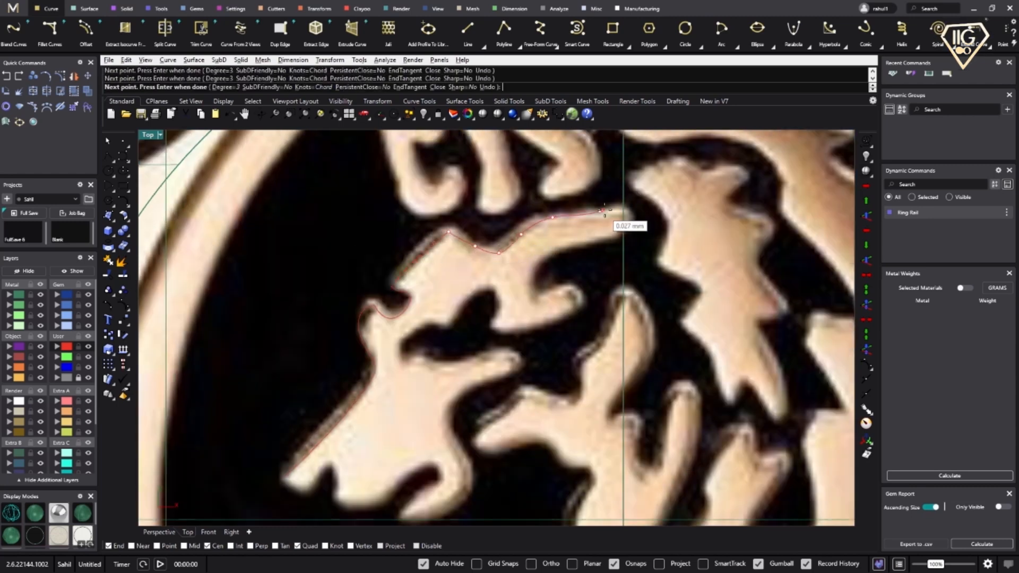
{"action": "left_click", "coordinate": [600, 211]}
{"action": "scroll", "coordinate": [627, 213], "scroll_direction": "up", "scroll_amount": 6}
{"action": "left_click", "coordinate": [583, 271]}
Trace the dark eye notch and the upper edge of the cheek with further curve points
{"action": "right_click", "coordinate": [376, 448]}
{"action": "left_click", "coordinate": [375, 448]}
{"action": "left_click", "coordinate": [393, 410]}
{"action": "left_click", "coordinate": [374, 372]}
{"action": "left_click", "coordinate": [331, 392]}
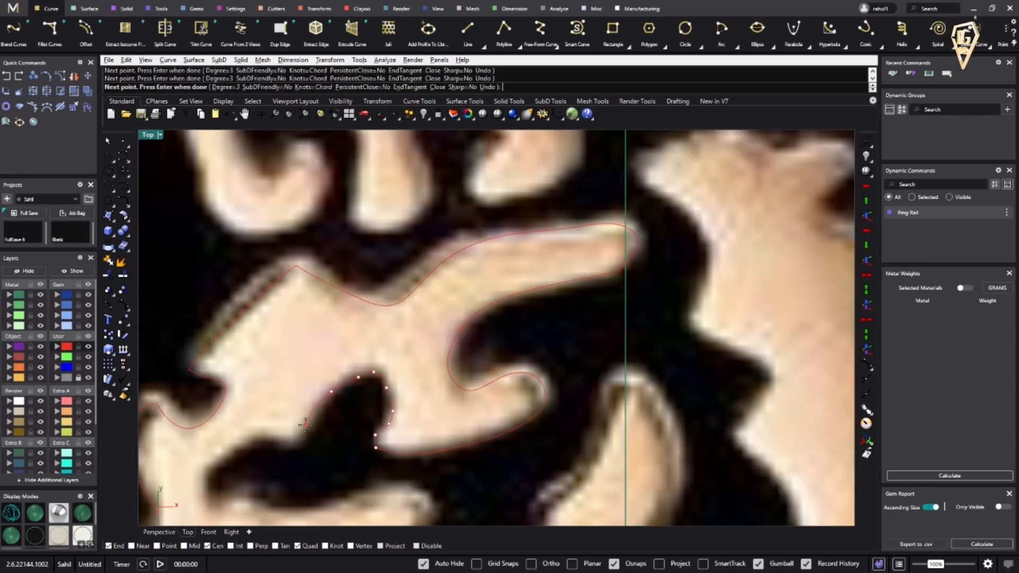
{"action": "left_click", "coordinate": [321, 405]}
{"action": "right_click_drag", "start_coordinate": [299, 444], "coordinate": [480, 363]}
{"action": "left_click", "coordinate": [436, 359]}
{"action": "left_click", "coordinate": [470, 434]}
{"action": "left_click", "coordinate": [575, 409]}
Trace the back of the cheek, the jaw and the mouth notch to finish the wolf's face outline
{"action": "right_click_drag", "start_coordinate": [611, 442], "coordinate": [632, 381]}
{"action": "right_click_drag", "start_coordinate": [499, 475], "coordinate": [375, 318]}
{"action": "left_click", "coordinate": [420, 409]}
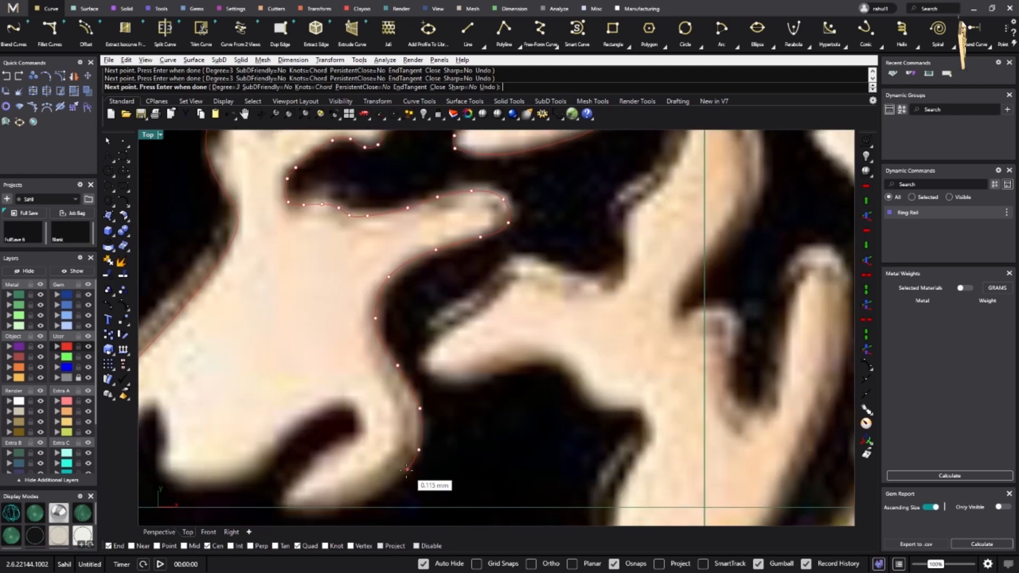
{"action": "left_click", "coordinate": [418, 450]}
{"action": "right_click_drag", "start_coordinate": [419, 450], "coordinate": [474, 353]}
{"action": "left_click", "coordinate": [393, 348]}
{"action": "right_click_drag", "start_coordinate": [340, 372], "coordinate": [453, 408]}
{"action": "left_click", "coordinate": [353, 423]}
{"action": "left_click", "coordinate": [329, 352]}
{"action": "right_click", "coordinate": [244, 376]}
Trace the wolf's small front ear with a new interpolated curve, following its pointed top and hooked lower end
{"action": "scroll", "coordinate": [329, 393], "scroll_direction": "down", "scroll_amount": 7}
{"action": "right_click", "coordinate": [406, 321]}
{"action": "scroll", "coordinate": [384, 271], "scroll_direction": "up", "scroll_amount": 4}
{"action": "left_click", "coordinate": [362, 257]}
{"action": "left_click", "coordinate": [425, 294]}
{"action": "left_click", "coordinate": [471, 363]}
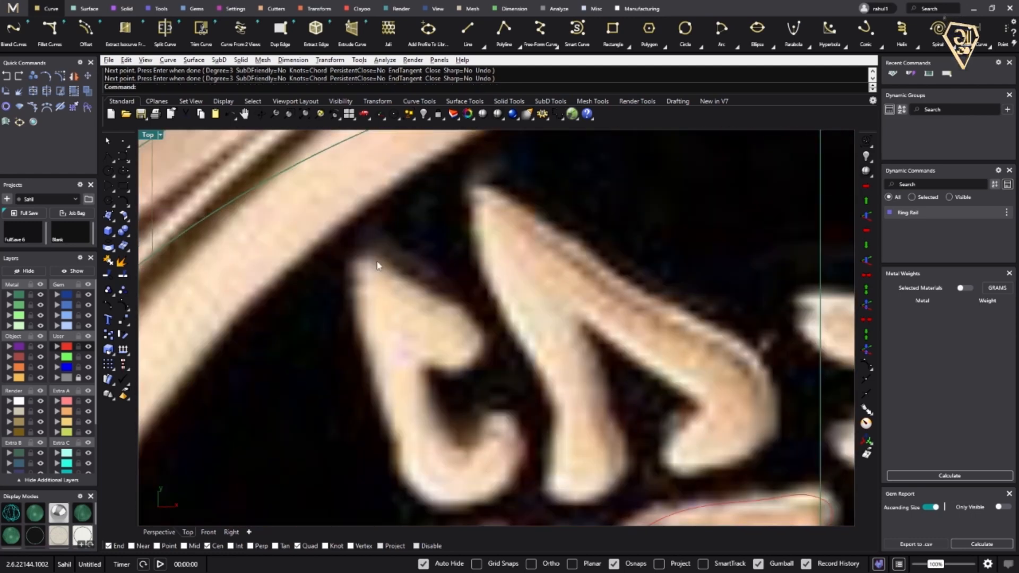
{"action": "left_click", "coordinate": [425, 366]}
{"action": "left_click", "coordinate": [506, 418]}
{"action": "left_click", "coordinate": [471, 498]}
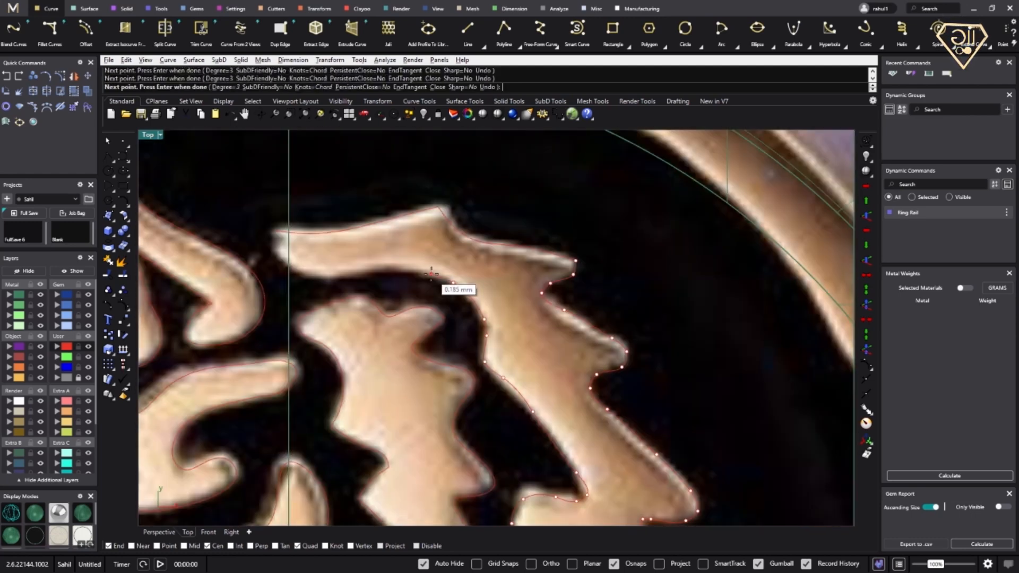
Trace the inner edge of the wolf's upper mane back to the start point to close the outline
{"action": "left_click", "coordinate": [428, 274]}
{"action": "left_click", "coordinate": [377, 268]}
{"action": "left_click", "coordinate": [345, 278]}
{"action": "left_click", "coordinate": [300, 268]}
{"action": "left_click", "coordinate": [278, 252]}
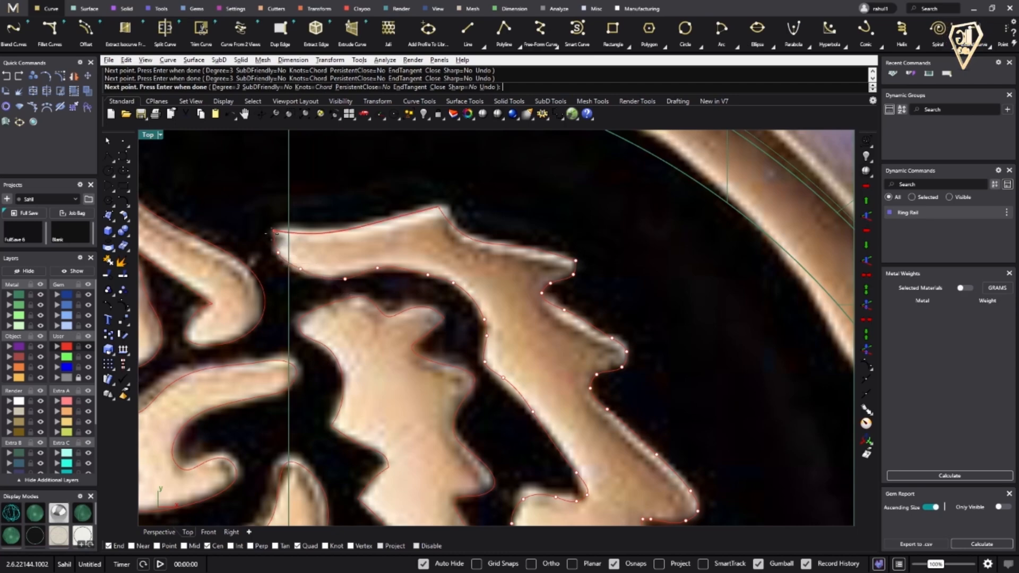
{"action": "left_click", "coordinate": [273, 232]}
{"action": "scroll", "coordinate": [361, 241], "scroll_direction": "down", "scroll_amount": 5}
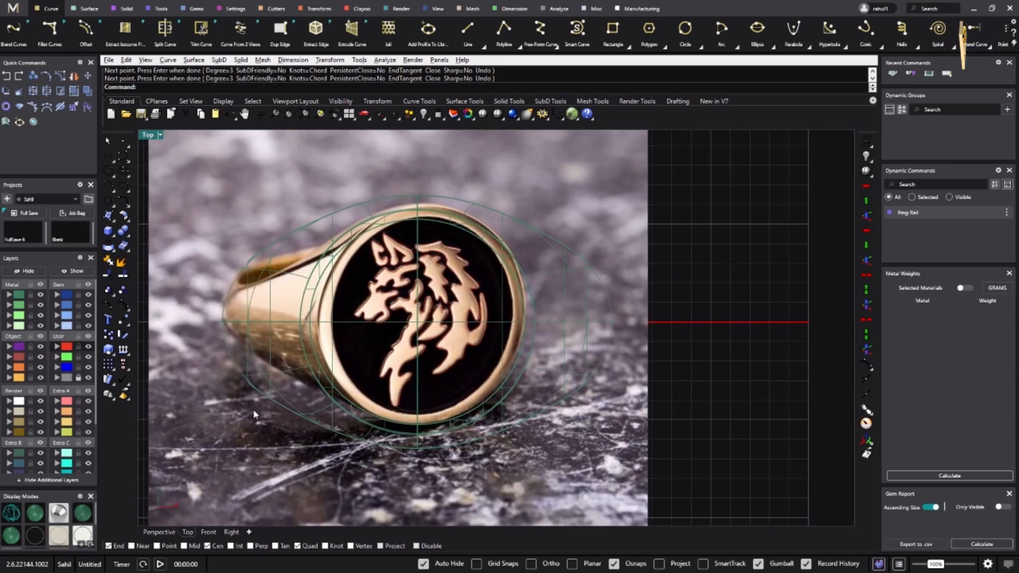
Hide the reference picture's layer and join all the traced wolf curves into closed outlines
{"action": "left_click", "coordinate": [88, 378]}
{"action": "right_click_drag", "start_coordinate": [444, 322], "coordinate": [497, 346]}
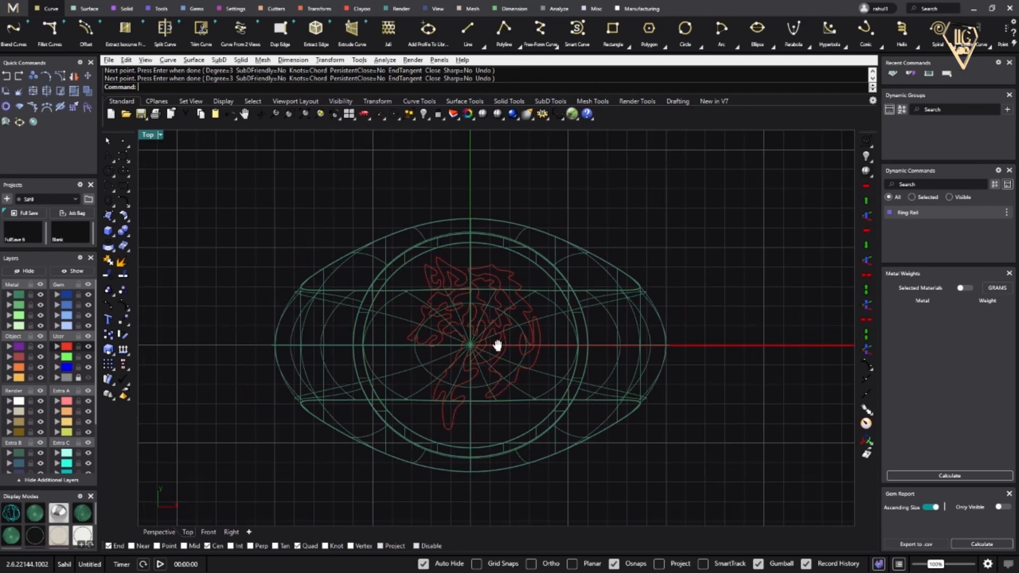
{"action": "mouse_move", "coordinate": [376, 181]}
{"action": "left_mouse_down"}
{"action": "mouse_move", "coordinate": [555, 425]}
{"action": "mouse_move", "coordinate": [566, 458]}
{"action": "left_mouse_up"}
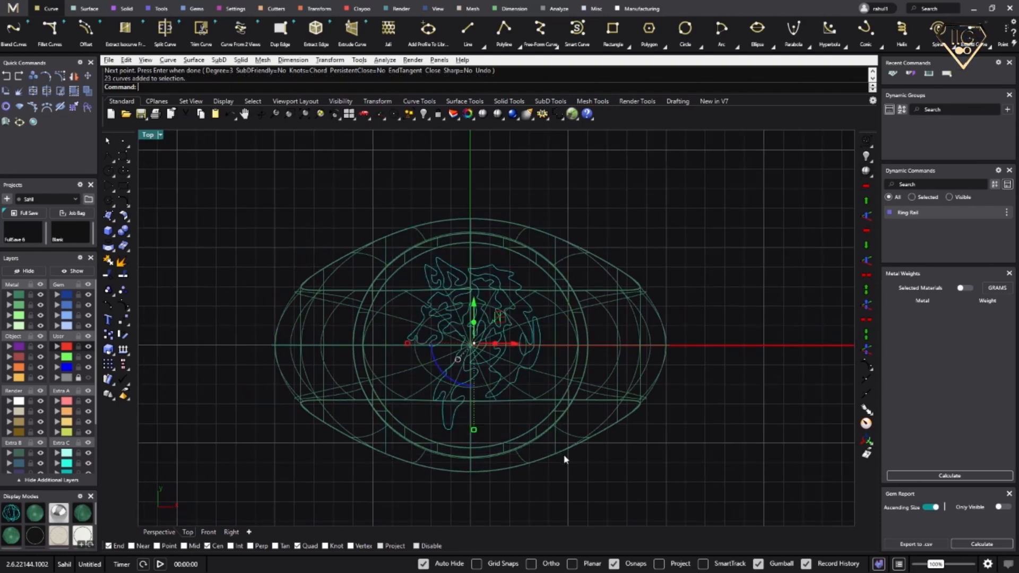
{"action": "scroll", "coordinate": [514, 375], "scroll_direction": "up", "scroll_amount": 3}
{"action": "key", "text": "Return"}
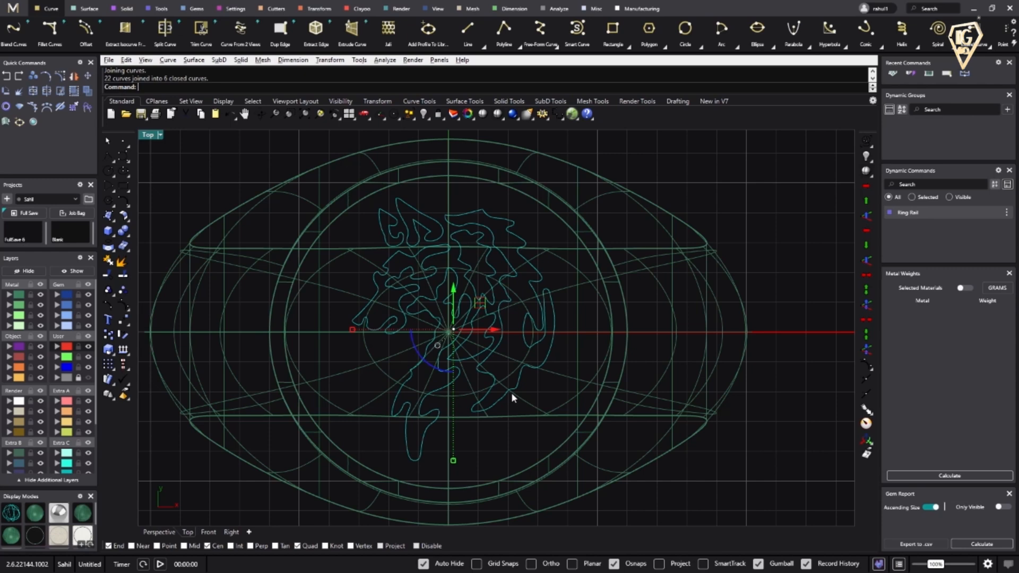
Extrude all the joined wolf outlines 0.8 mm upward as solids in the Front view
{"action": "left_click", "coordinate": [513, 395]}
{"action": "left_click_drag", "start_coordinate": [316, 145], "coordinate": [581, 471]}
{"action": "double_click", "coordinate": [153, 138]}
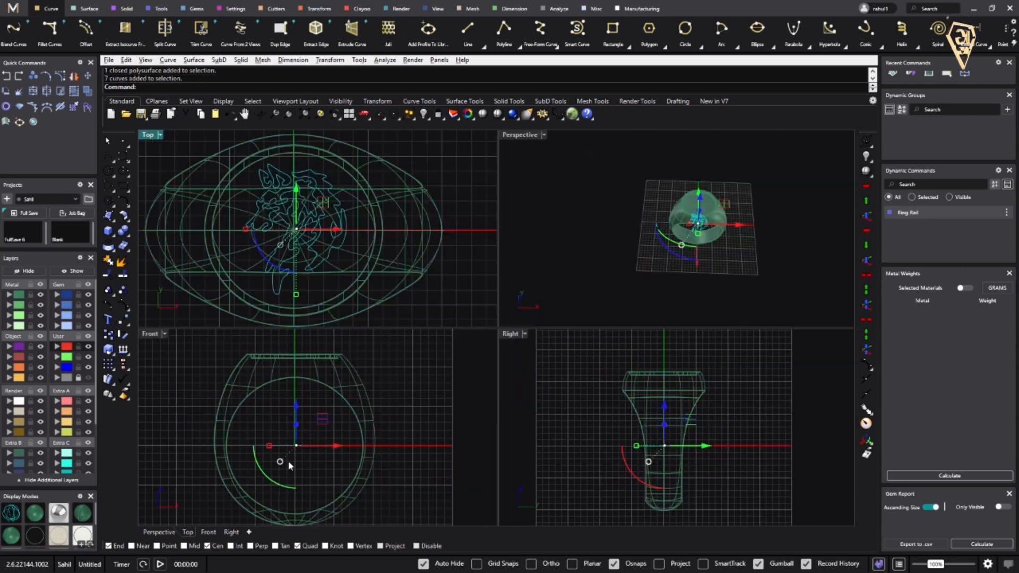
{"action": "right_click_drag", "start_coordinate": [317, 387], "coordinate": [323, 421]}
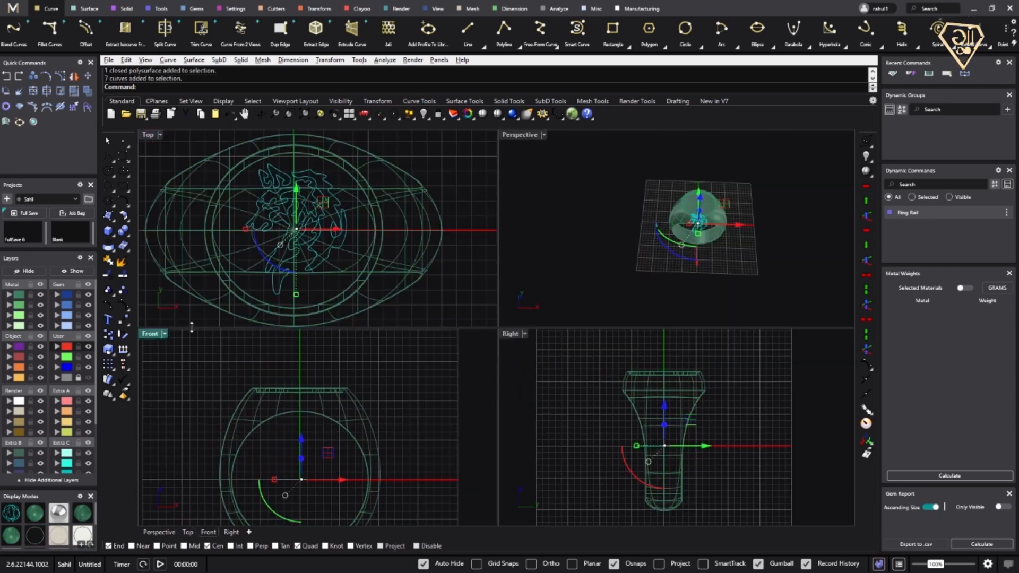
{"action": "double_click", "coordinate": [151, 334]}
{"action": "scroll", "coordinate": [478, 411], "scroll_direction": "up", "scroll_amount": 3}
{"action": "type", "text": "Extrude"}
{"action": "key", "text": "Return"}
{"action": "type", "text": "0.8"}
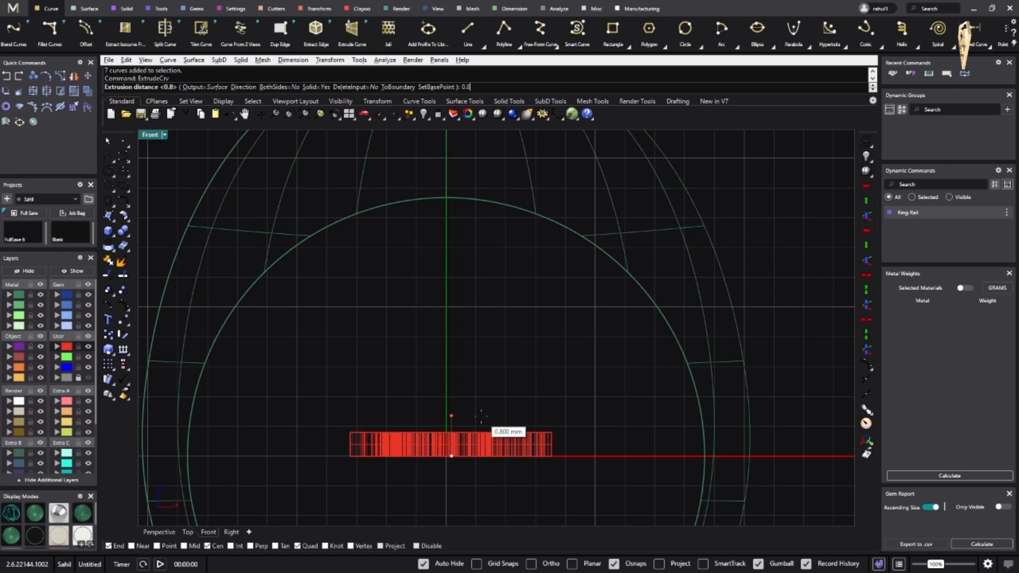
{"action": "key", "text": "Return"}
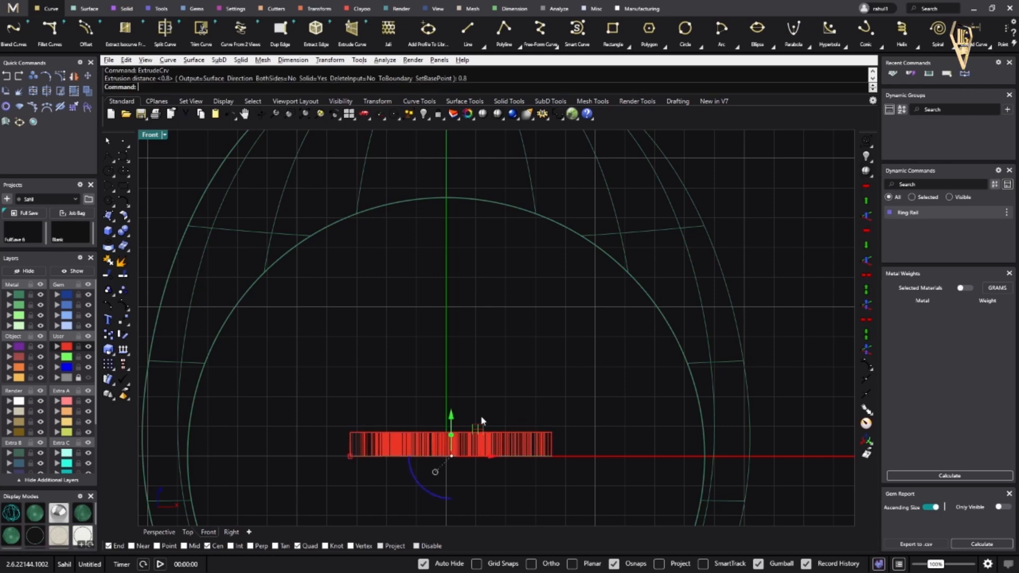
Select the wolf solids with their curves and raise them about 10.3 mm to just below the recess floor
{"action": "double_click", "coordinate": [151, 134]}
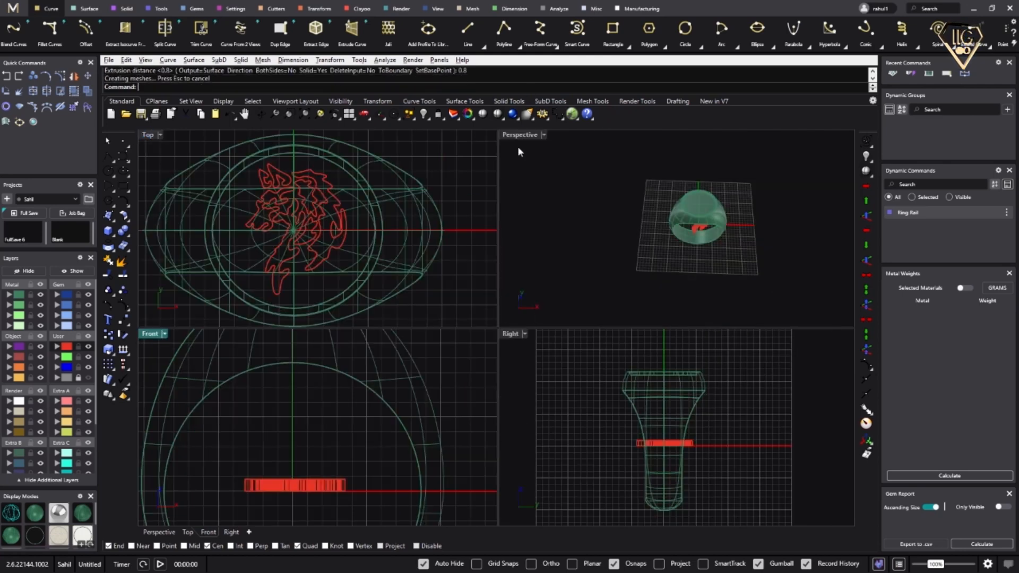
{"action": "double_click", "coordinate": [518, 135]}
{"action": "scroll", "coordinate": [560, 345], "scroll_direction": "up", "scroll_amount": 10}
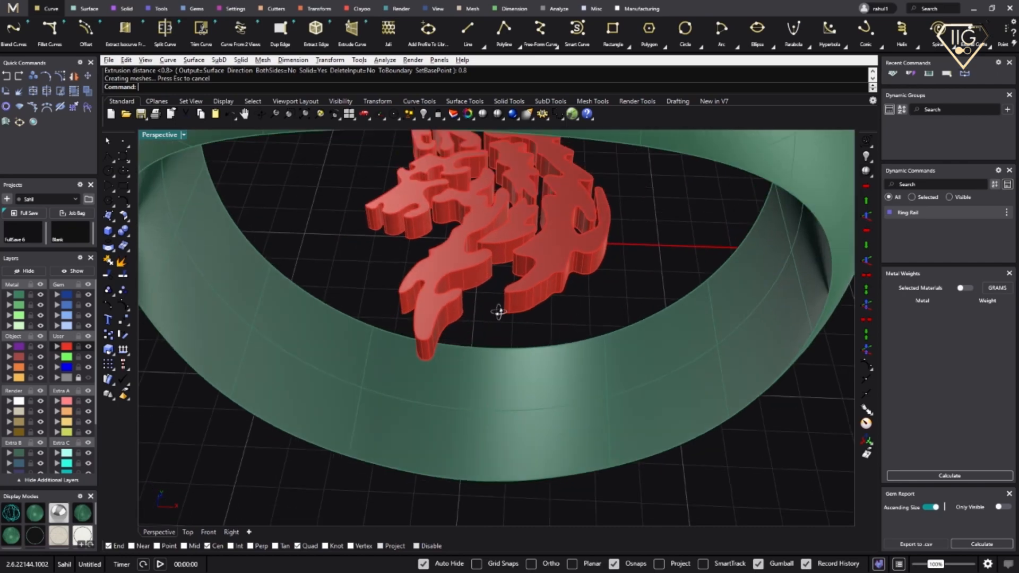
{"action": "scroll", "coordinate": [505, 284], "scroll_direction": "down", "scroll_amount": 5}
{"action": "scroll", "coordinate": [514, 261], "scroll_direction": "up", "scroll_amount": 3}
{"action": "right_click_drag", "start_coordinate": [514, 262], "coordinate": [495, 289]}
{"action": "left_click_drag", "start_coordinate": [372, 149], "coordinate": [596, 352]}
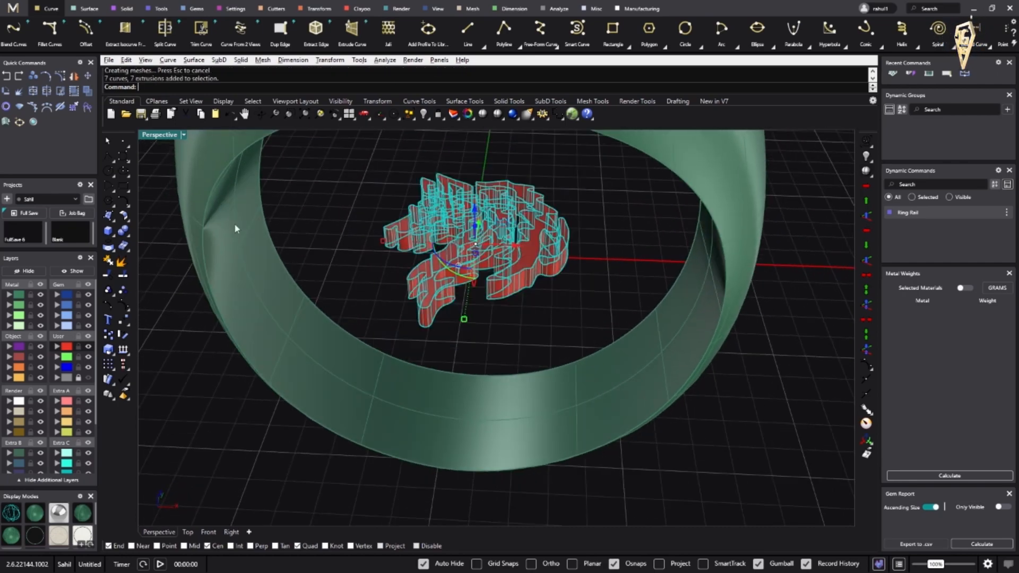
{"action": "double_click", "coordinate": [146, 136]}
{"action": "double_click", "coordinate": [150, 334]}
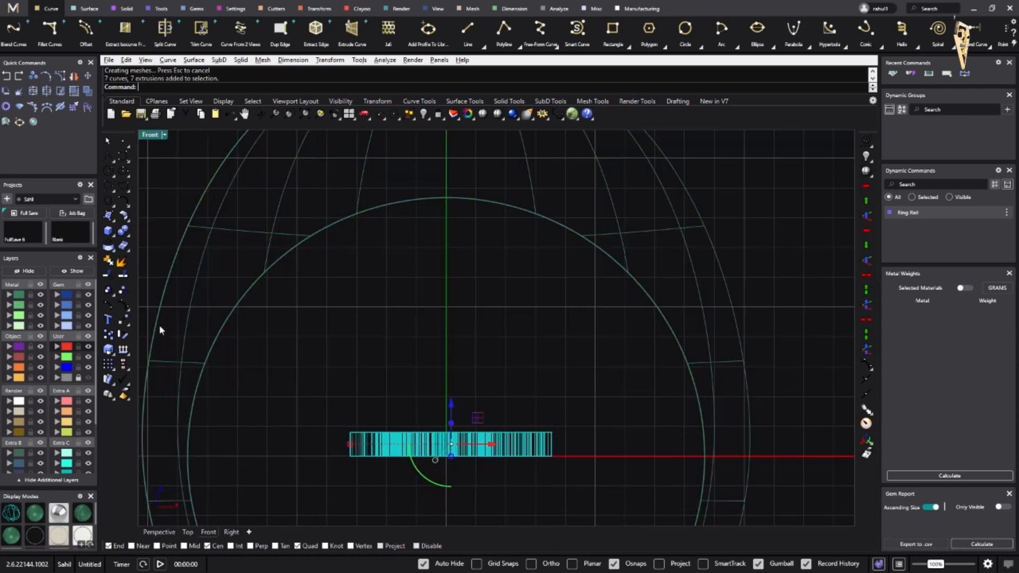
{"action": "scroll", "coordinate": [399, 380], "scroll_direction": "down", "scroll_amount": 2}
{"action": "scroll", "coordinate": [414, 419], "scroll_direction": "up", "scroll_amount": 2}
{"action": "left_click_drag", "start_coordinate": [414, 478], "coordinate": [395, 179]}
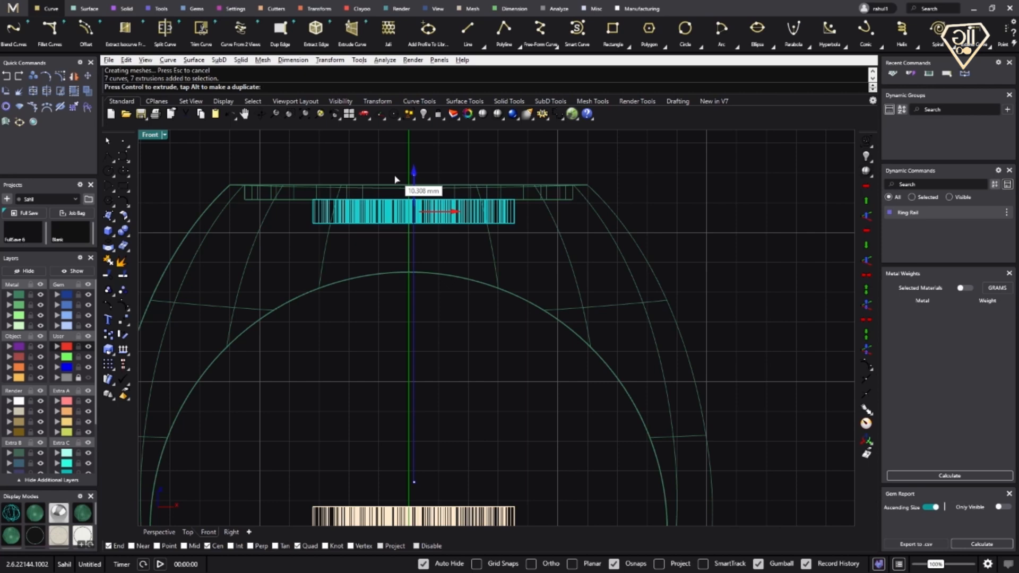
{"action": "left_click_drag", "start_coordinate": [395, 179], "coordinate": [395, 179]}
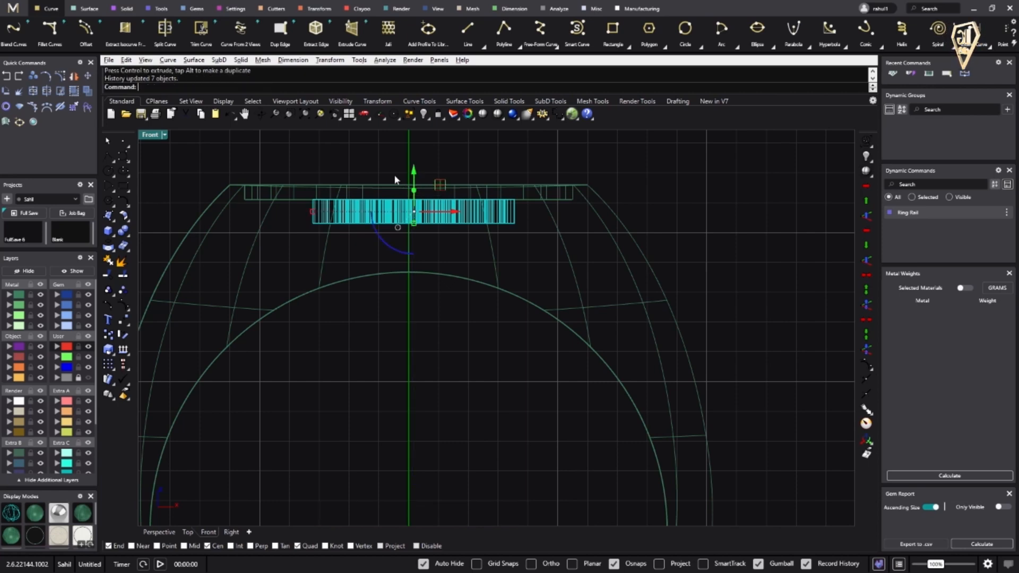
Raise the wolf solids another 0.4 mm into the recess and deselect them
{"action": "scroll", "coordinate": [410, 195], "scroll_direction": "up", "scroll_amount": 3}
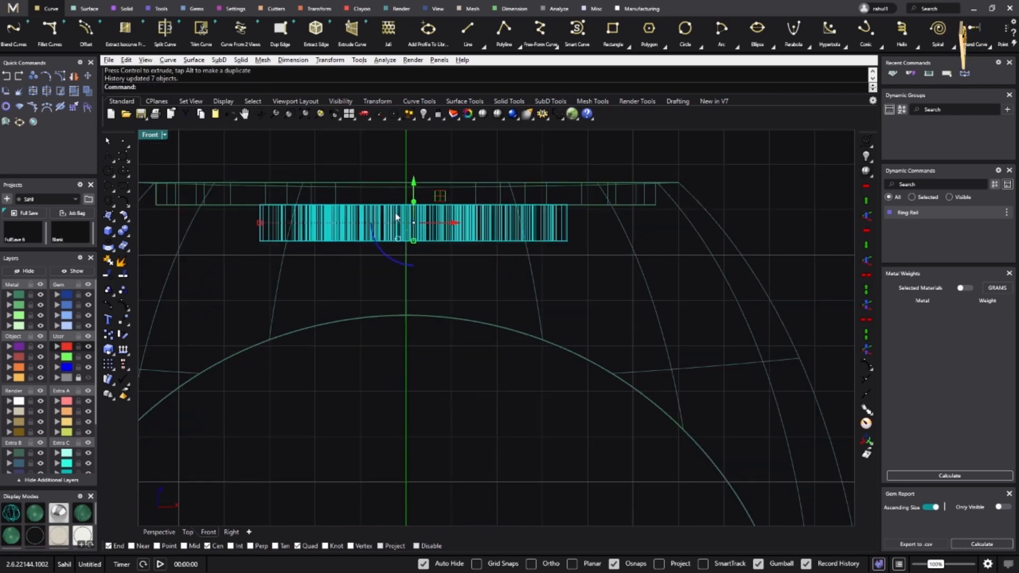
{"action": "left_click", "coordinate": [414, 183]}
{"action": "type", "text": "0."}
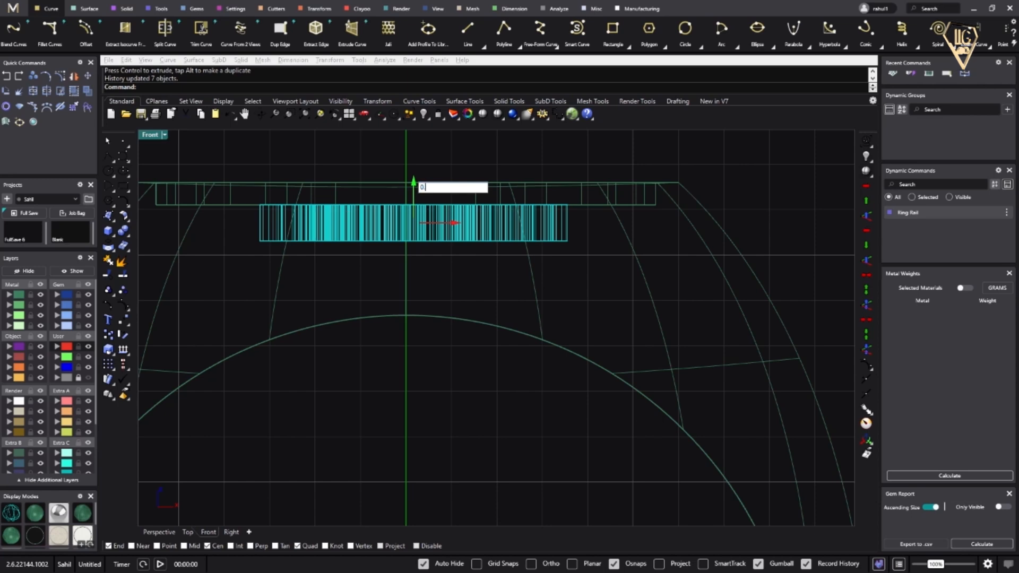
{"action": "type", "text": "4"}
{"action": "key", "text": "Return"}
{"action": "left_click", "coordinate": [314, 151]}
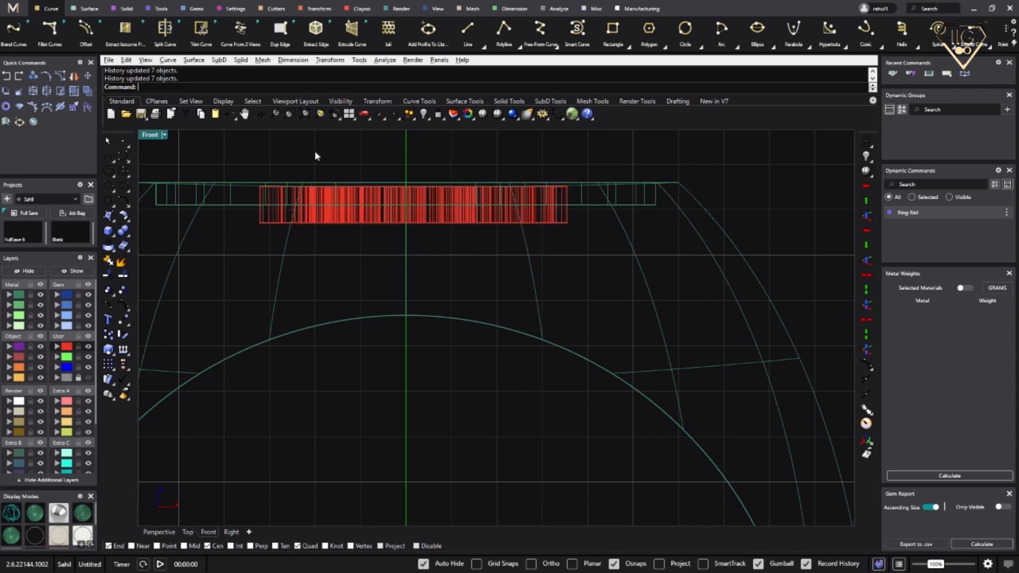
{"action": "double_click", "coordinate": [158, 133]}
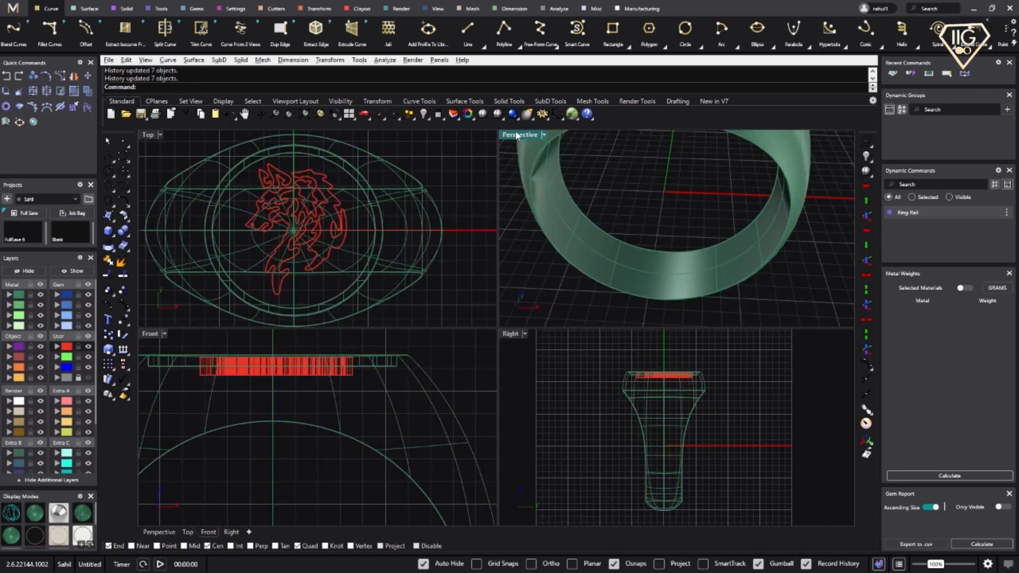
Maximize the Perspective view to inspect the wolf solids in the recess and undo the last Gumball move
{"action": "double_click", "coordinate": [516, 136]}
{"action": "scroll", "coordinate": [562, 245], "scroll_direction": "down", "scroll_amount": 5}
{"action": "right_click_drag", "start_coordinate": [584, 268], "coordinate": [478, 405]}
{"action": "left_click_drag", "start_coordinate": [293, 230], "coordinate": [479, 463]}
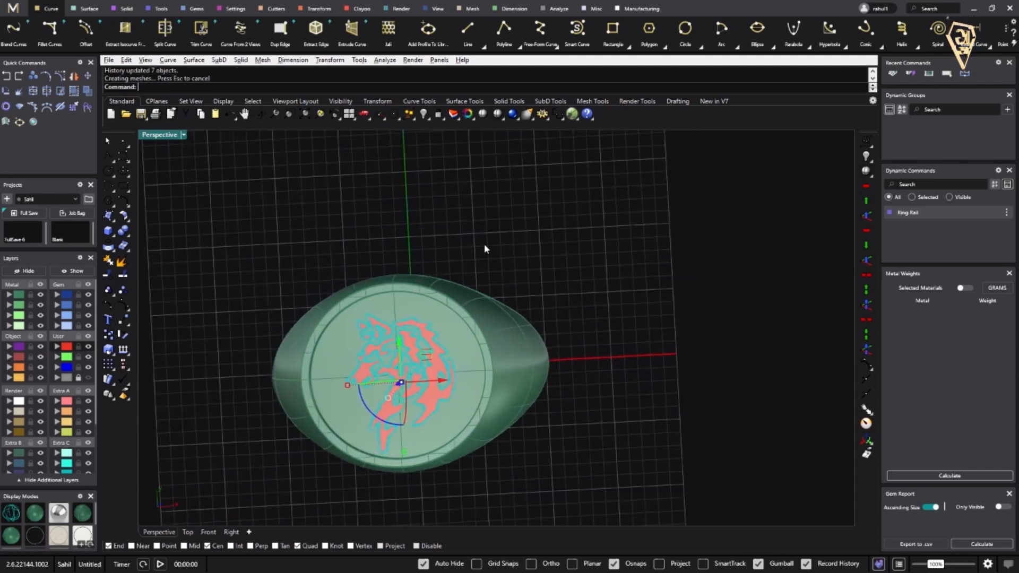
{"action": "key", "text": "Escape"}
{"action": "key", "text": "ctrl+z"}
{"action": "right_click_drag", "start_coordinate": [493, 272], "coordinate": [394, 342]}
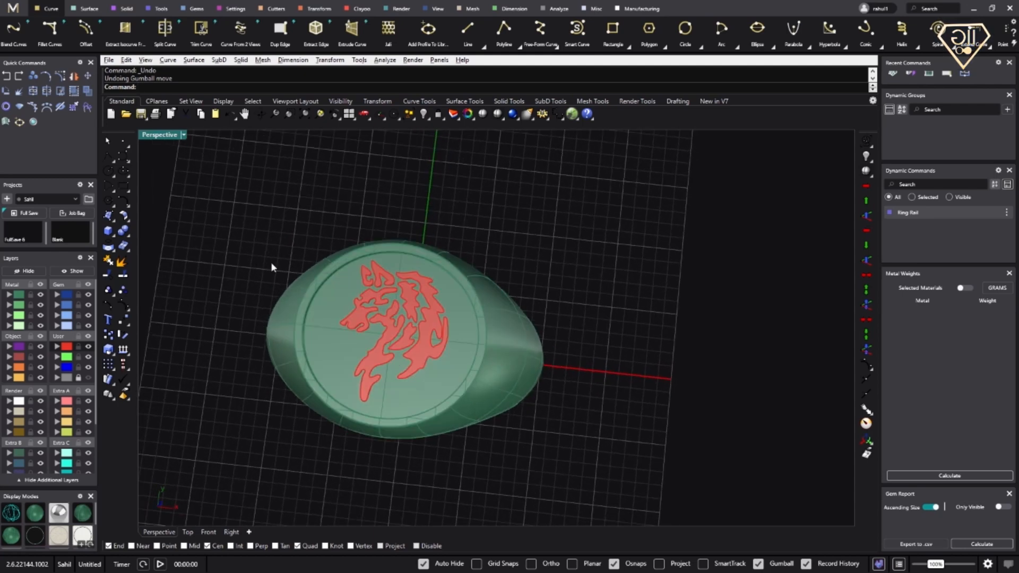
Select the ring body and assign it to the gold Creation layer
{"action": "right_click_drag", "start_coordinate": [245, 295], "coordinate": [297, 318]}
{"action": "left_click", "coordinate": [298, 319]}
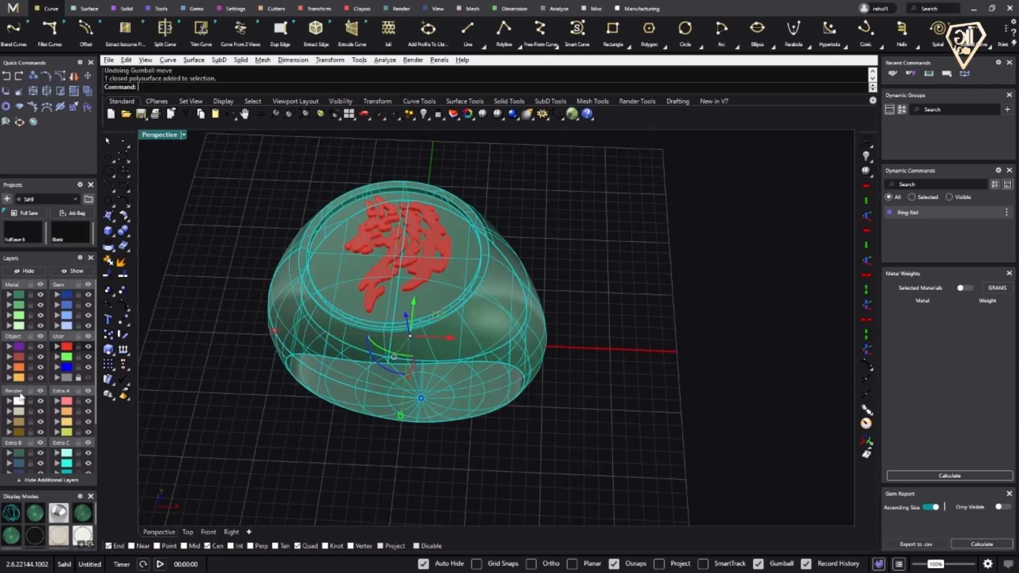
{"action": "left_click", "coordinate": [9, 380]}
Assign all the wolf solids and their curves to the white Light layer and deselect them
{"action": "left_click_drag", "start_coordinate": [271, 157], "coordinate": [509, 339]}
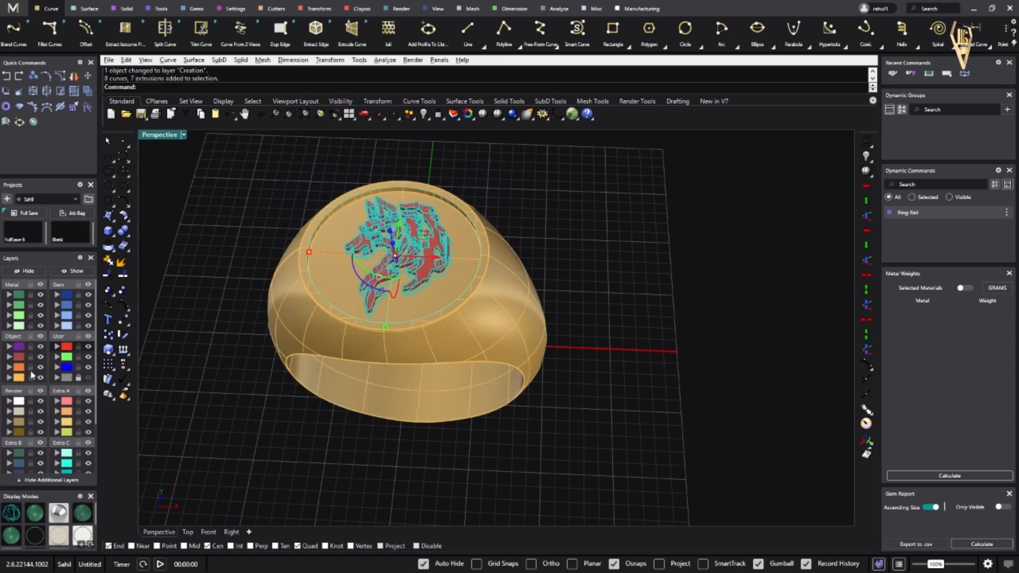
{"action": "left_click", "coordinate": [8, 402]}
{"action": "left_click", "coordinate": [220, 243]}
{"action": "right_click_drag", "start_coordinate": [365, 262], "coordinate": [368, 290]}
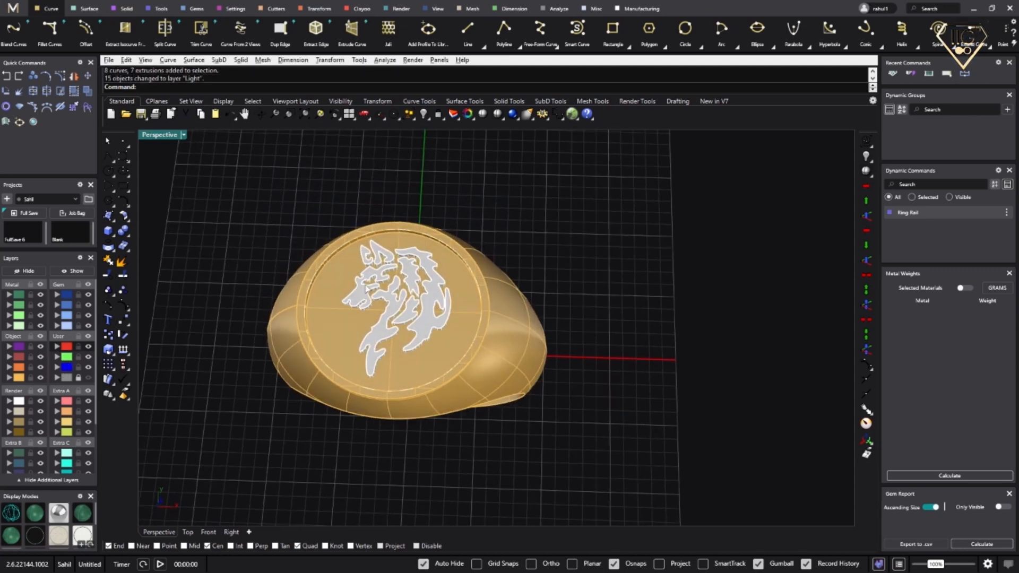
Set the Perspective view's display mode to Machine and inspect the finished ring from several angles
{"action": "left_click", "coordinate": [183, 135]}
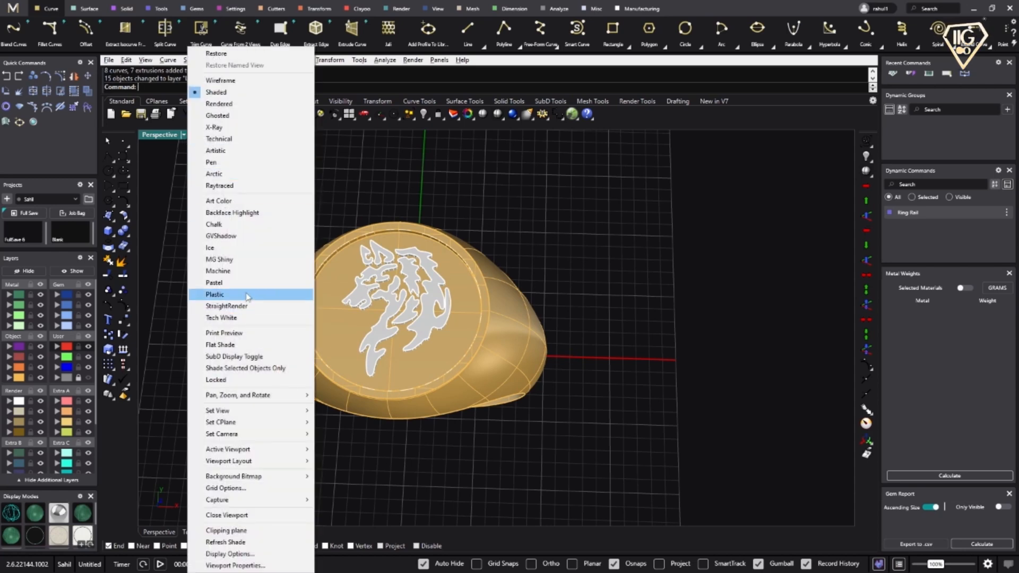
{"action": "left_click", "coordinate": [243, 273]}
{"action": "right_click_drag", "start_coordinate": [312, 376], "coordinate": [412, 318]}
{"action": "scroll", "coordinate": [389, 291], "scroll_direction": "down", "scroll_amount": 5}
{"action": "right_click_drag", "start_coordinate": [393, 243], "coordinate": [378, 296]}
{"action": "scroll", "coordinate": [379, 296], "scroll_direction": "up", "scroll_amount": 7}
{"action": "mouse_move", "coordinate": [344, 363]}
{"action": "right_mouse_down"}
{"action": "mouse_move", "coordinate": [351, 321]}
{"action": "mouse_move", "coordinate": [404, 339]}
{"action": "right_mouse_up"}
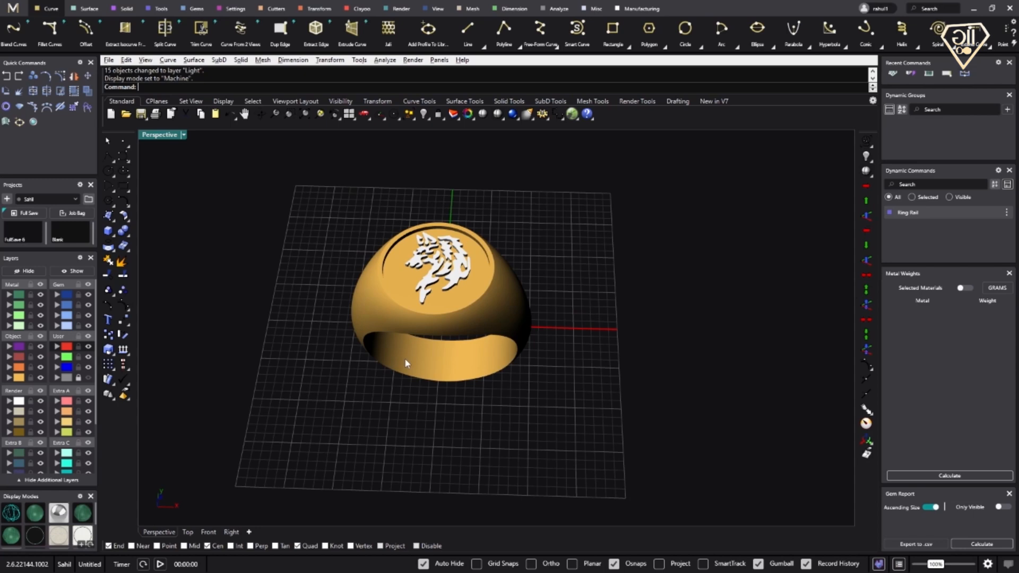
{"action": "right_click_drag", "start_coordinate": [430, 317], "coordinate": [431, 325], "text": "shift"}
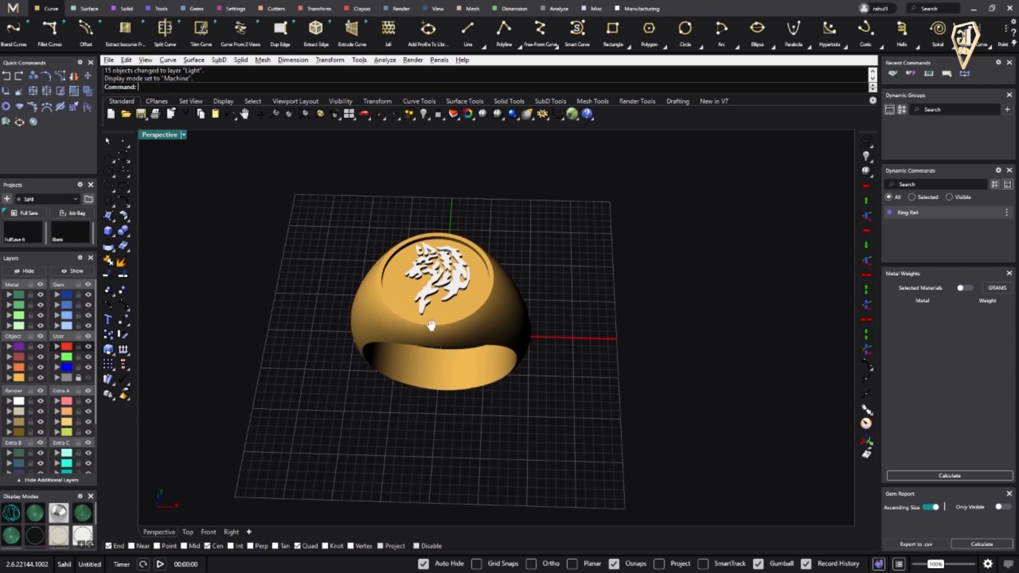